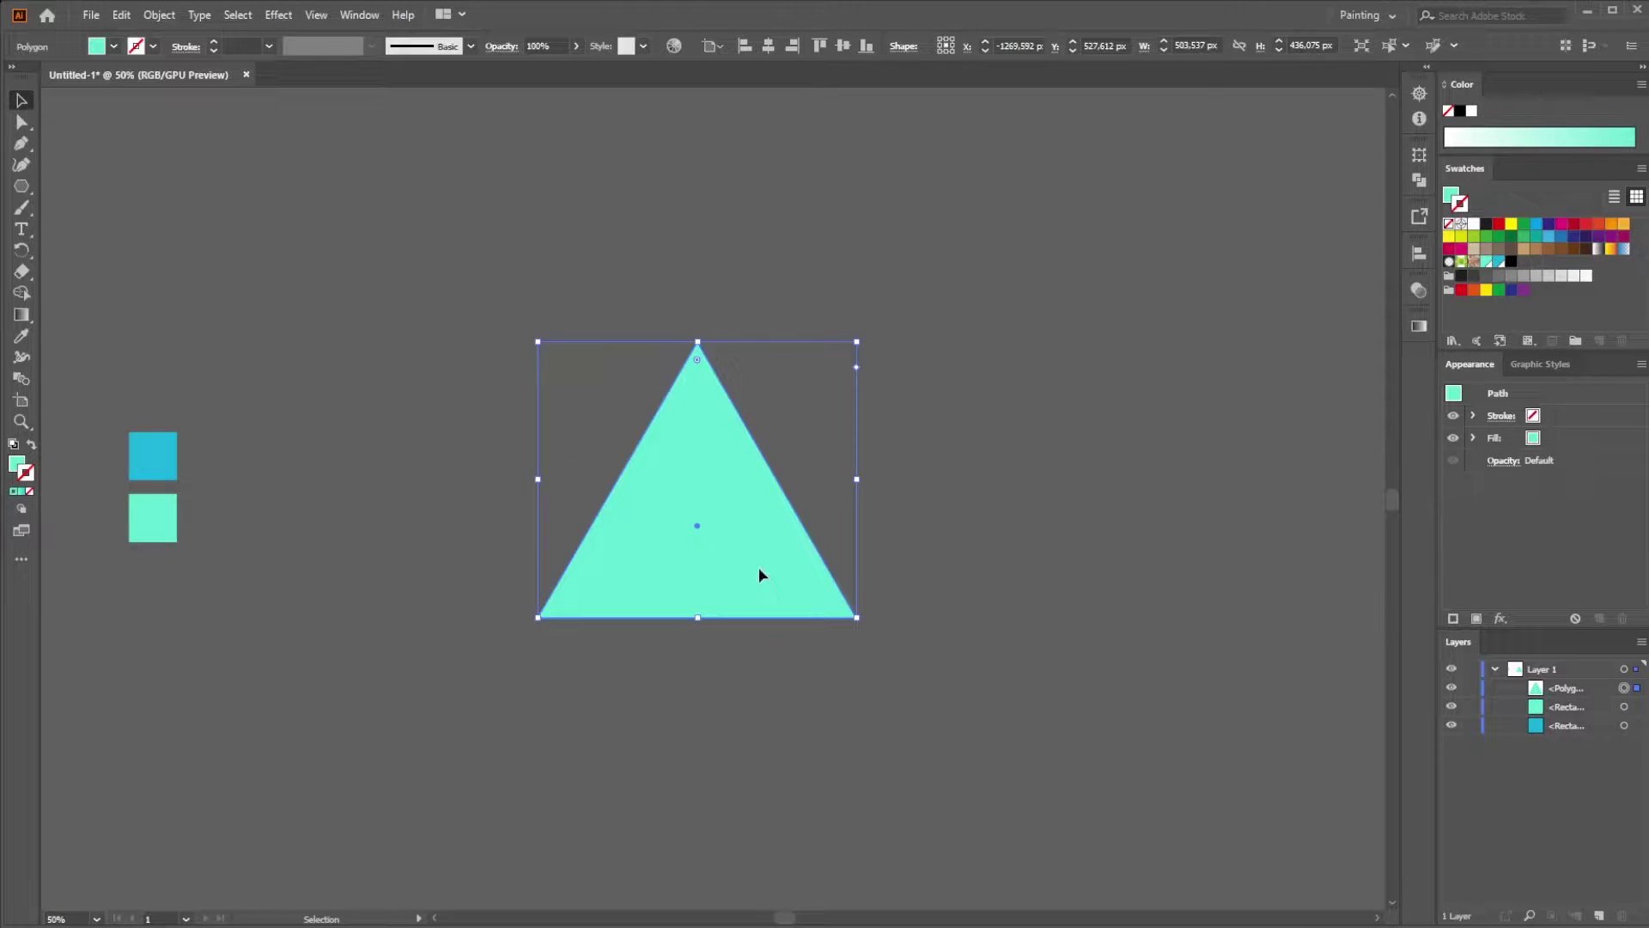
Place a smaller duplicate of the triangle inside the original, evenly inset, and select both triangles
left_click_drag(759, 571, 1106, 588)
left_click(1142, 688)
left_click(1200, 616)
left_click_drag(1205, 620, 754, 570)
left_click(1213, 671)
left_click(859, 709)
left_click_drag(575, 426, 576, 427)
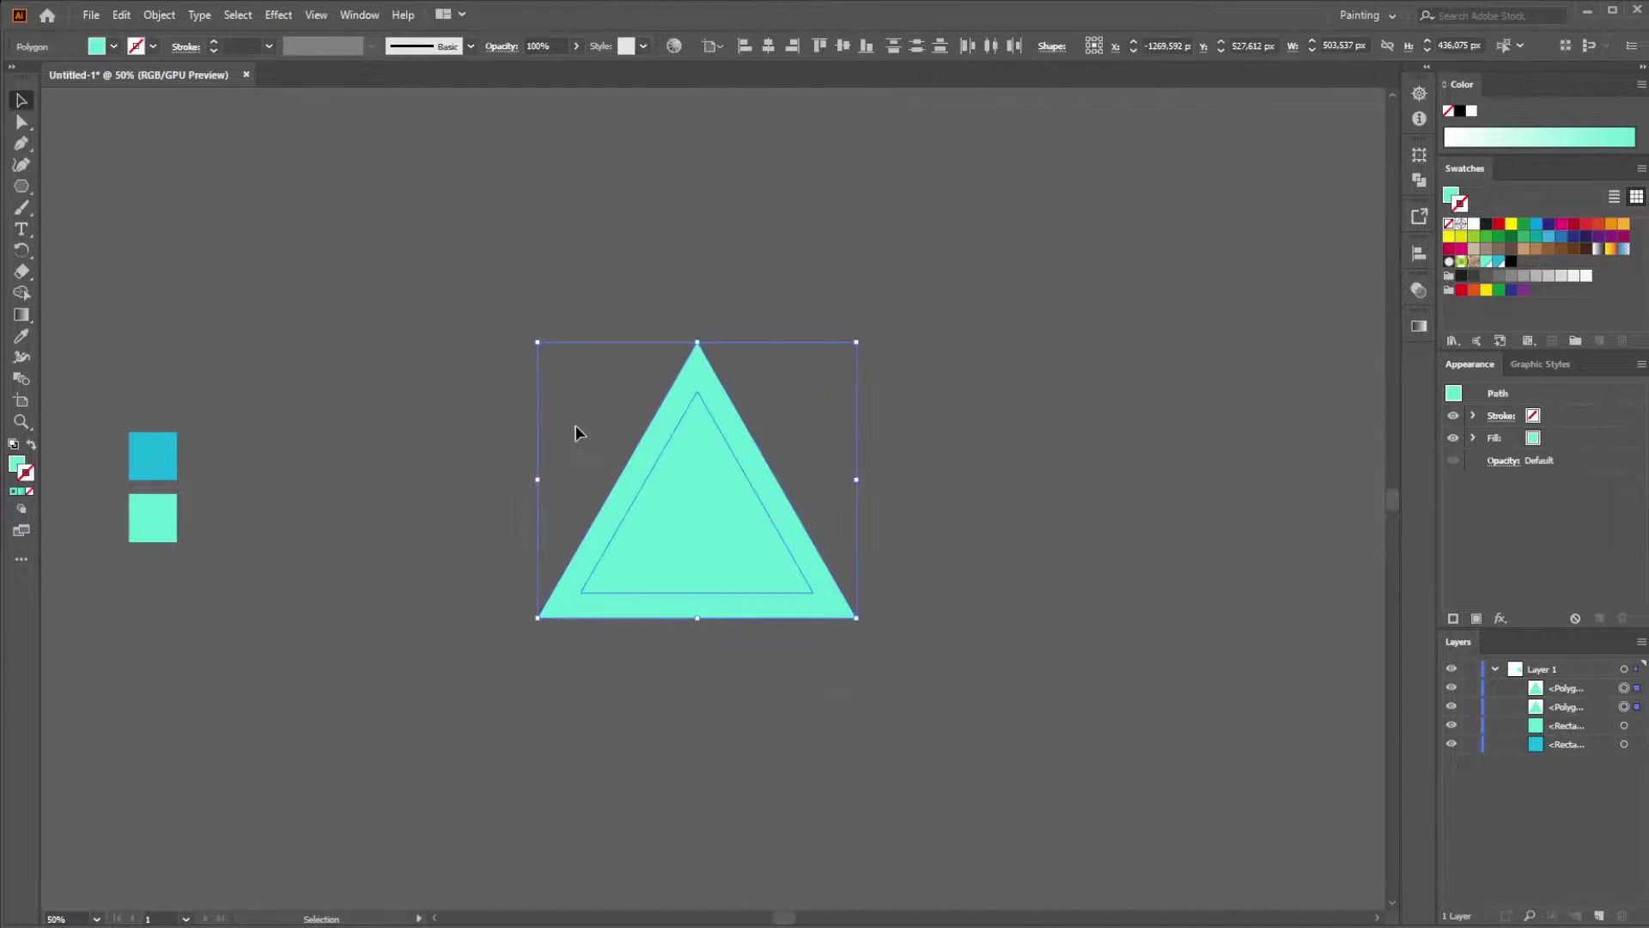
Remove the inner triangle area with the Shape Builder so only a triangular frame remains
key("shift+m")
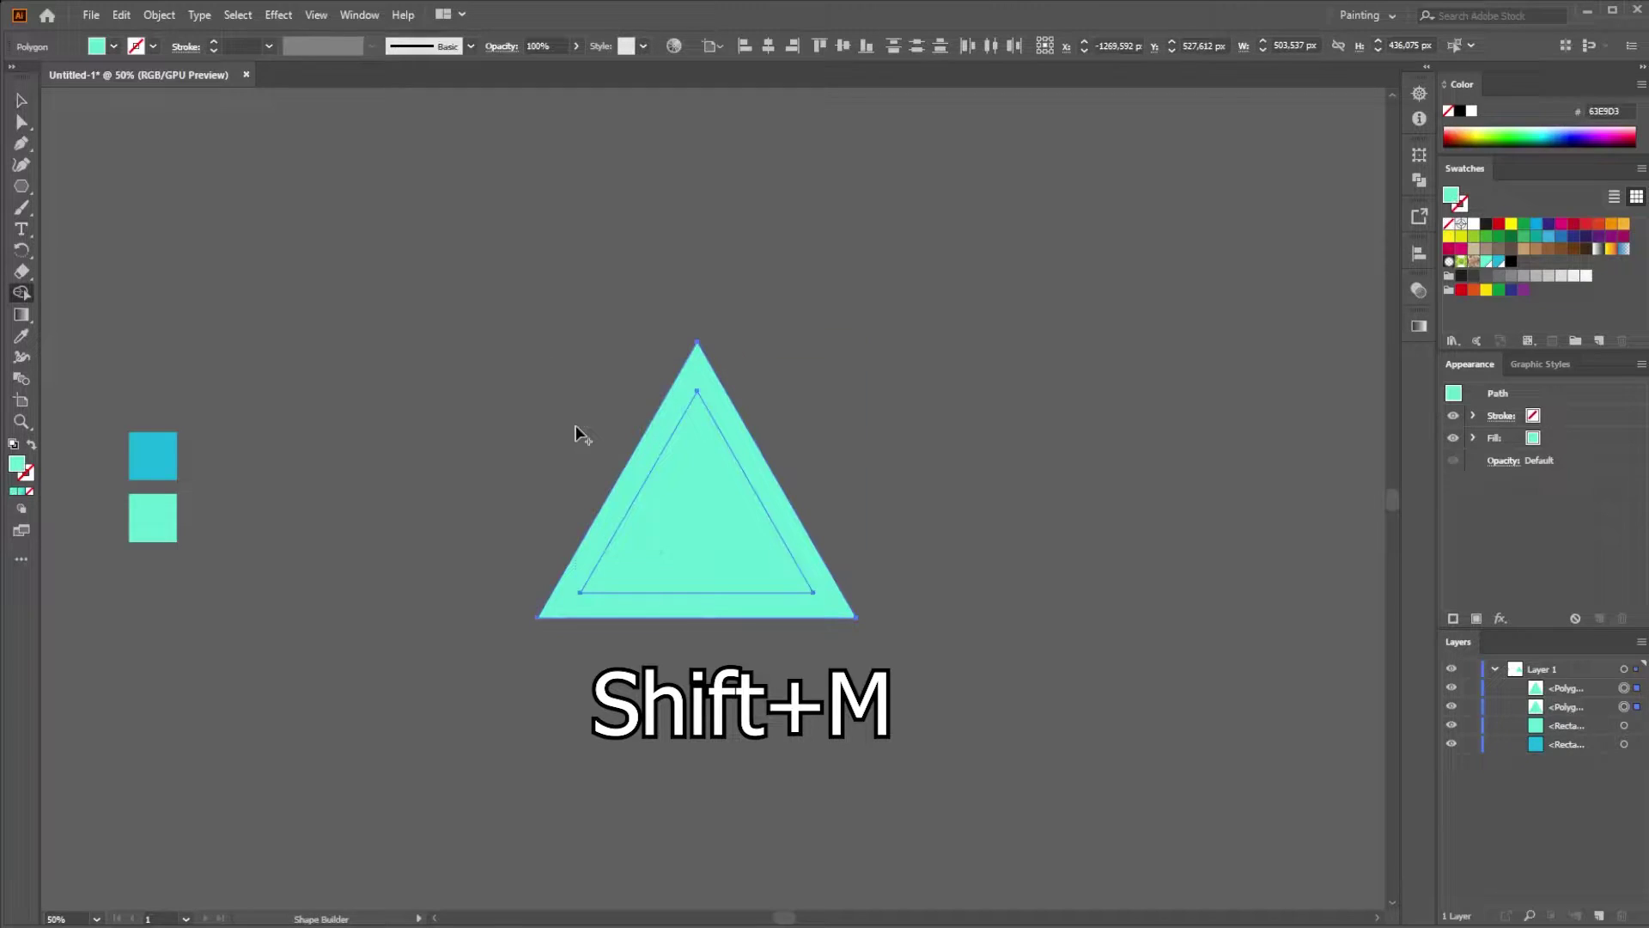
left_click(694, 498, "alt")
key("v")
left_click(281, 182)
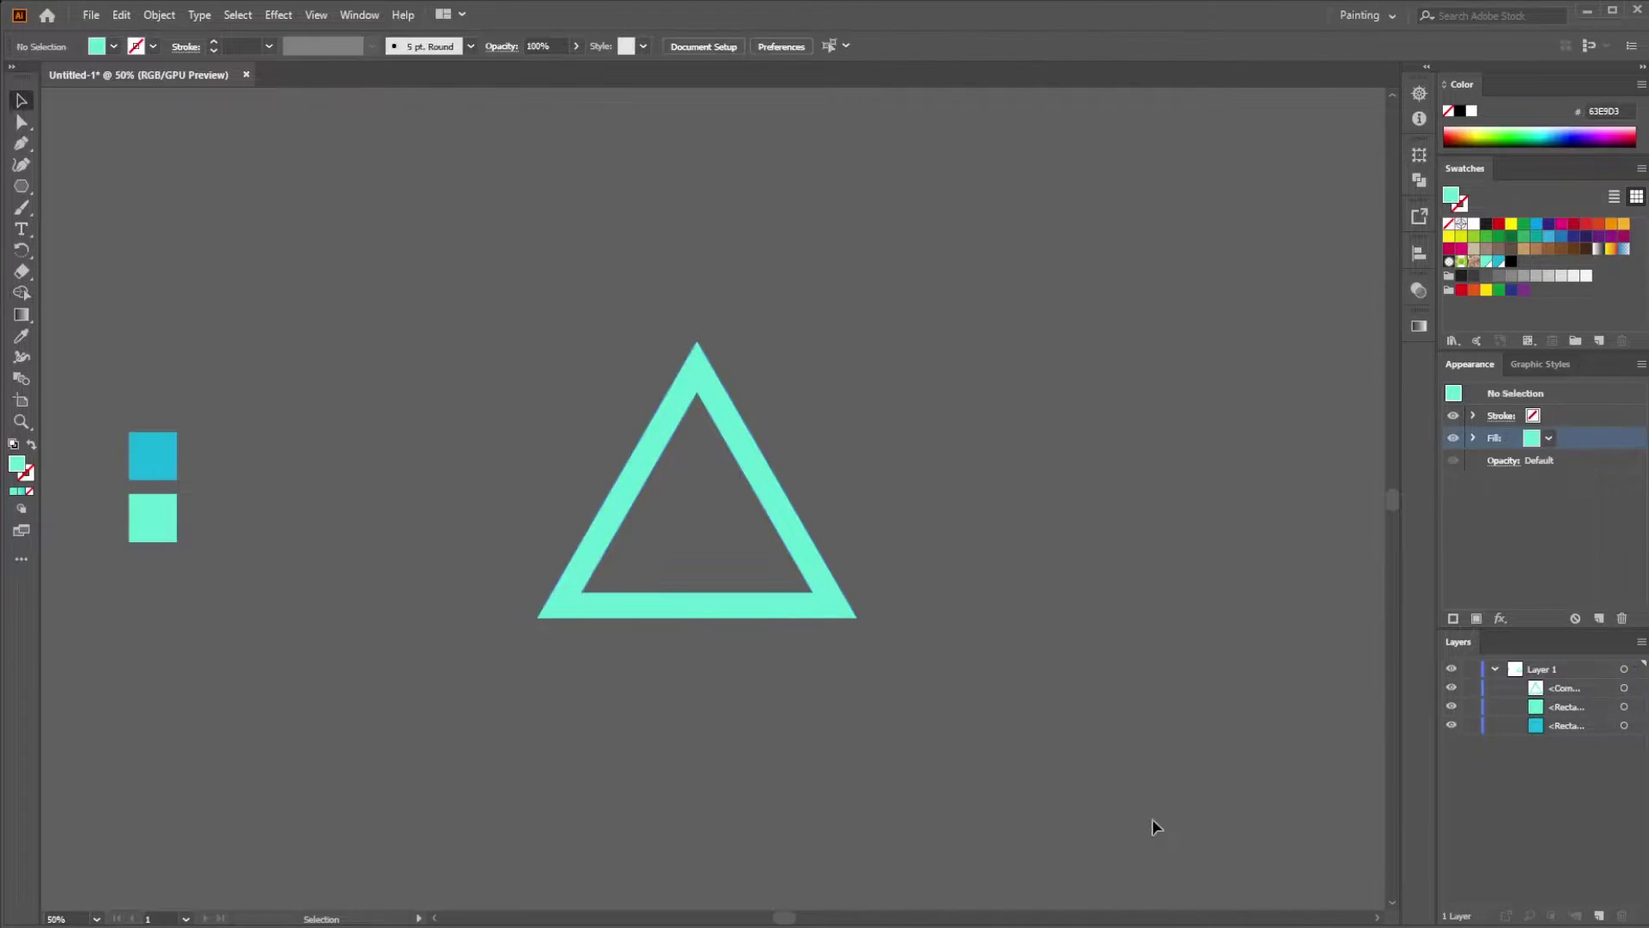
Fill the triangular frame with a linear gradient running from mint green to blue at 0°
left_click_drag(974, 758, 519, 357)
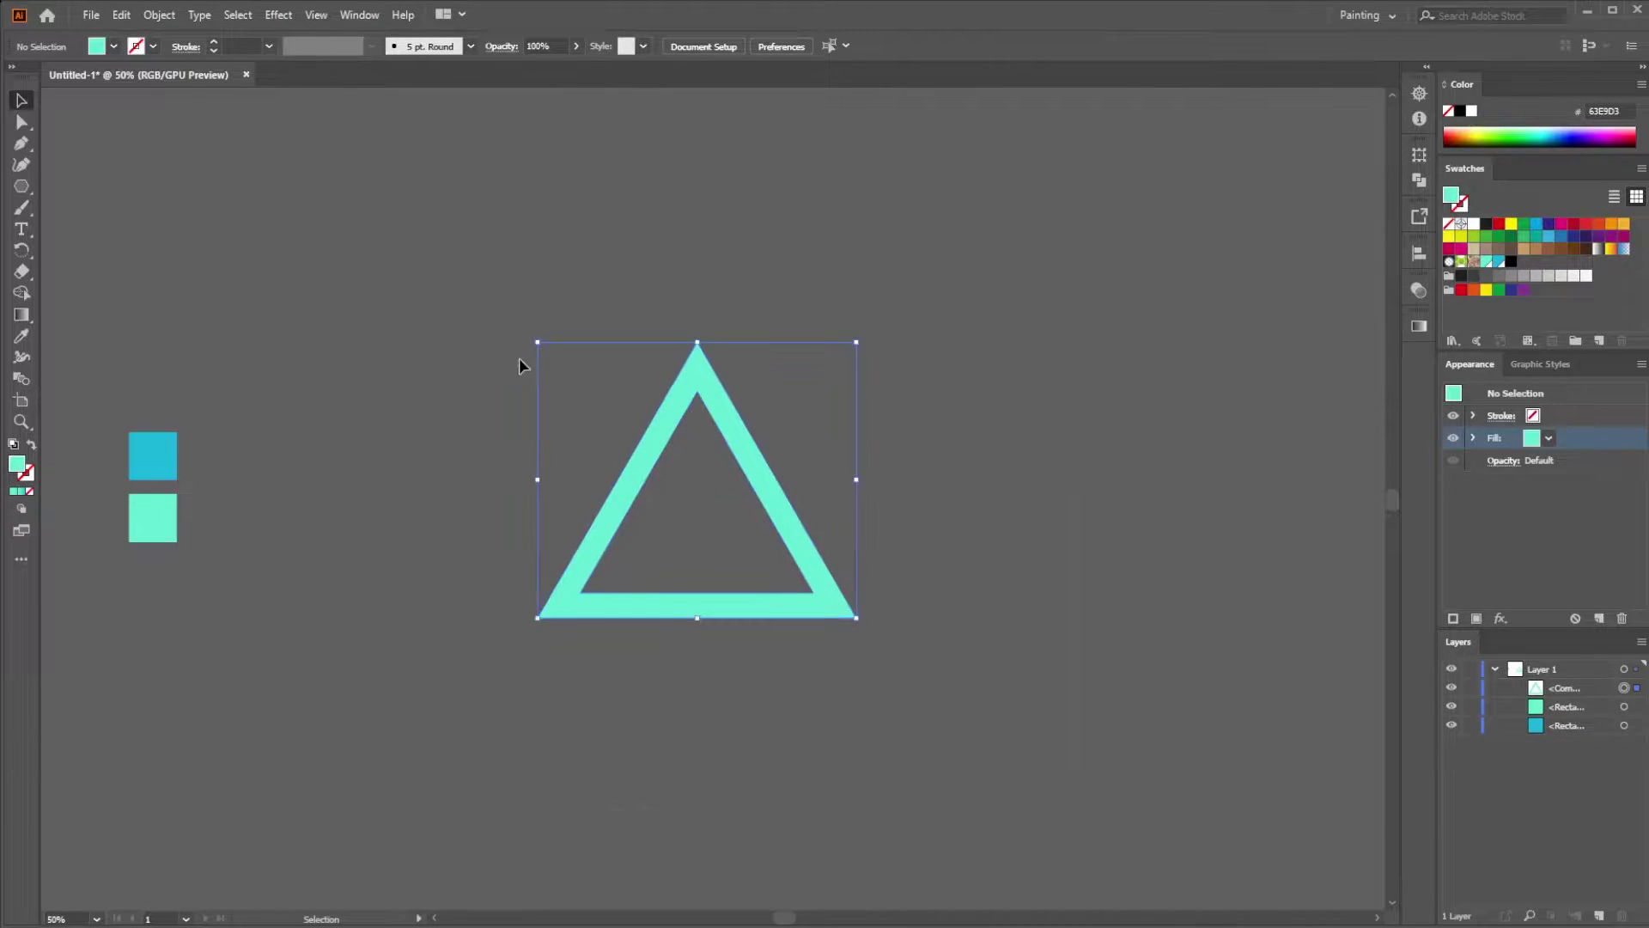
left_click(1417, 327)
left_click(1233, 455)
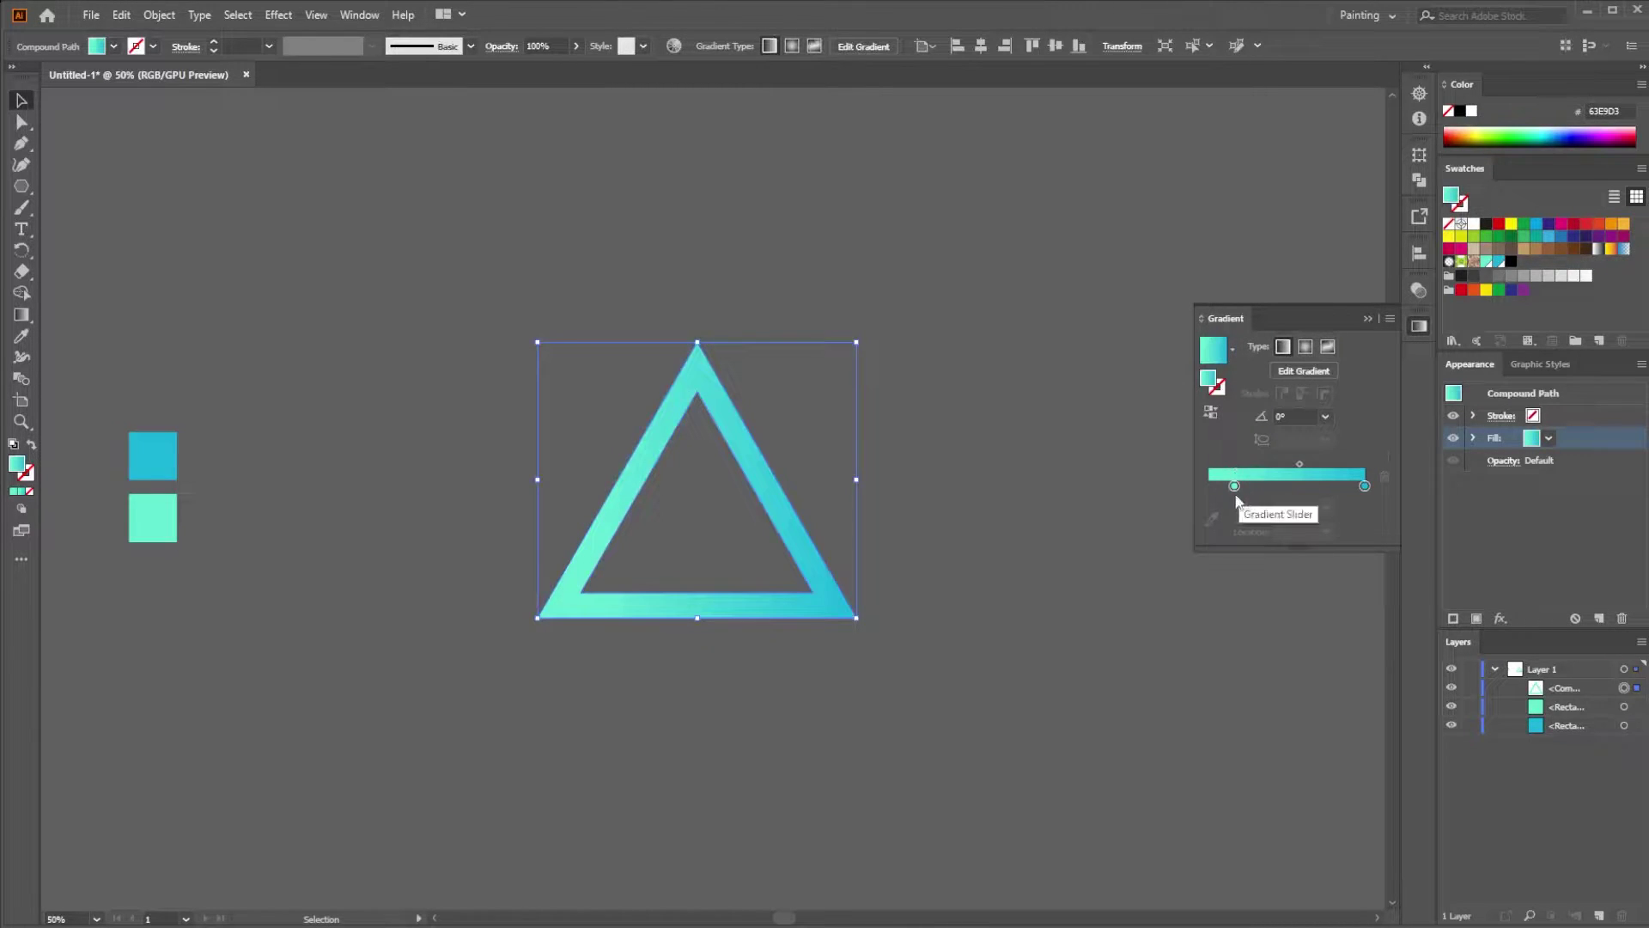
Examine the hex colour values of the gradient's mint green and blue stops
left_click(1234, 487)
double_click(1235, 487)
left_click(1235, 487)
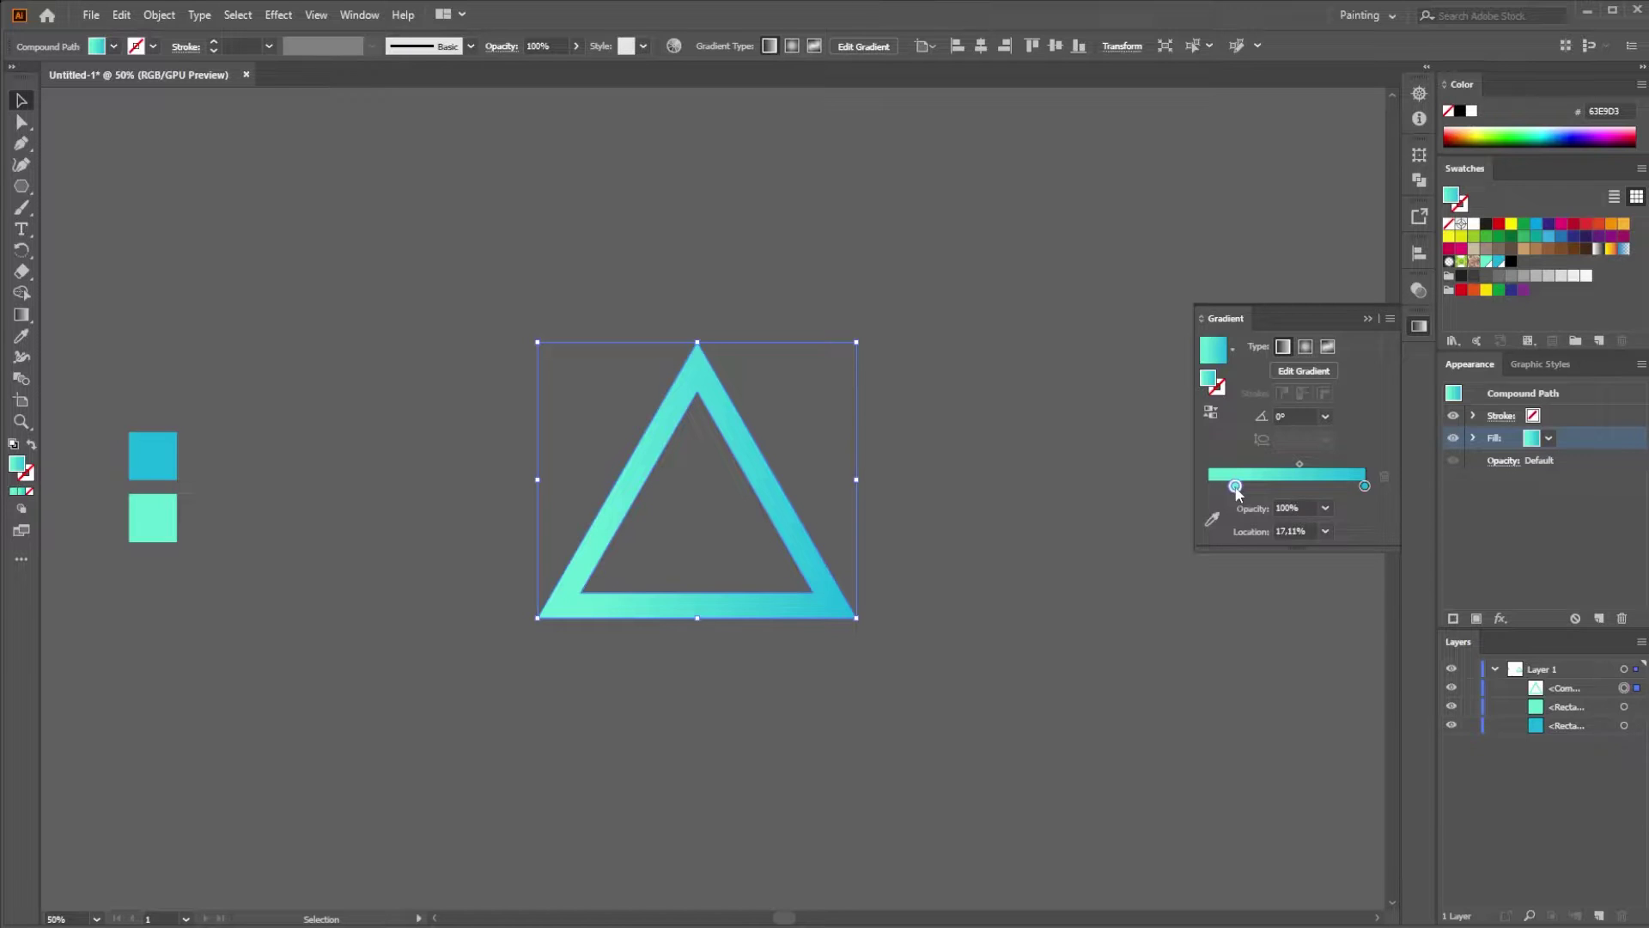
double_click(1235, 487)
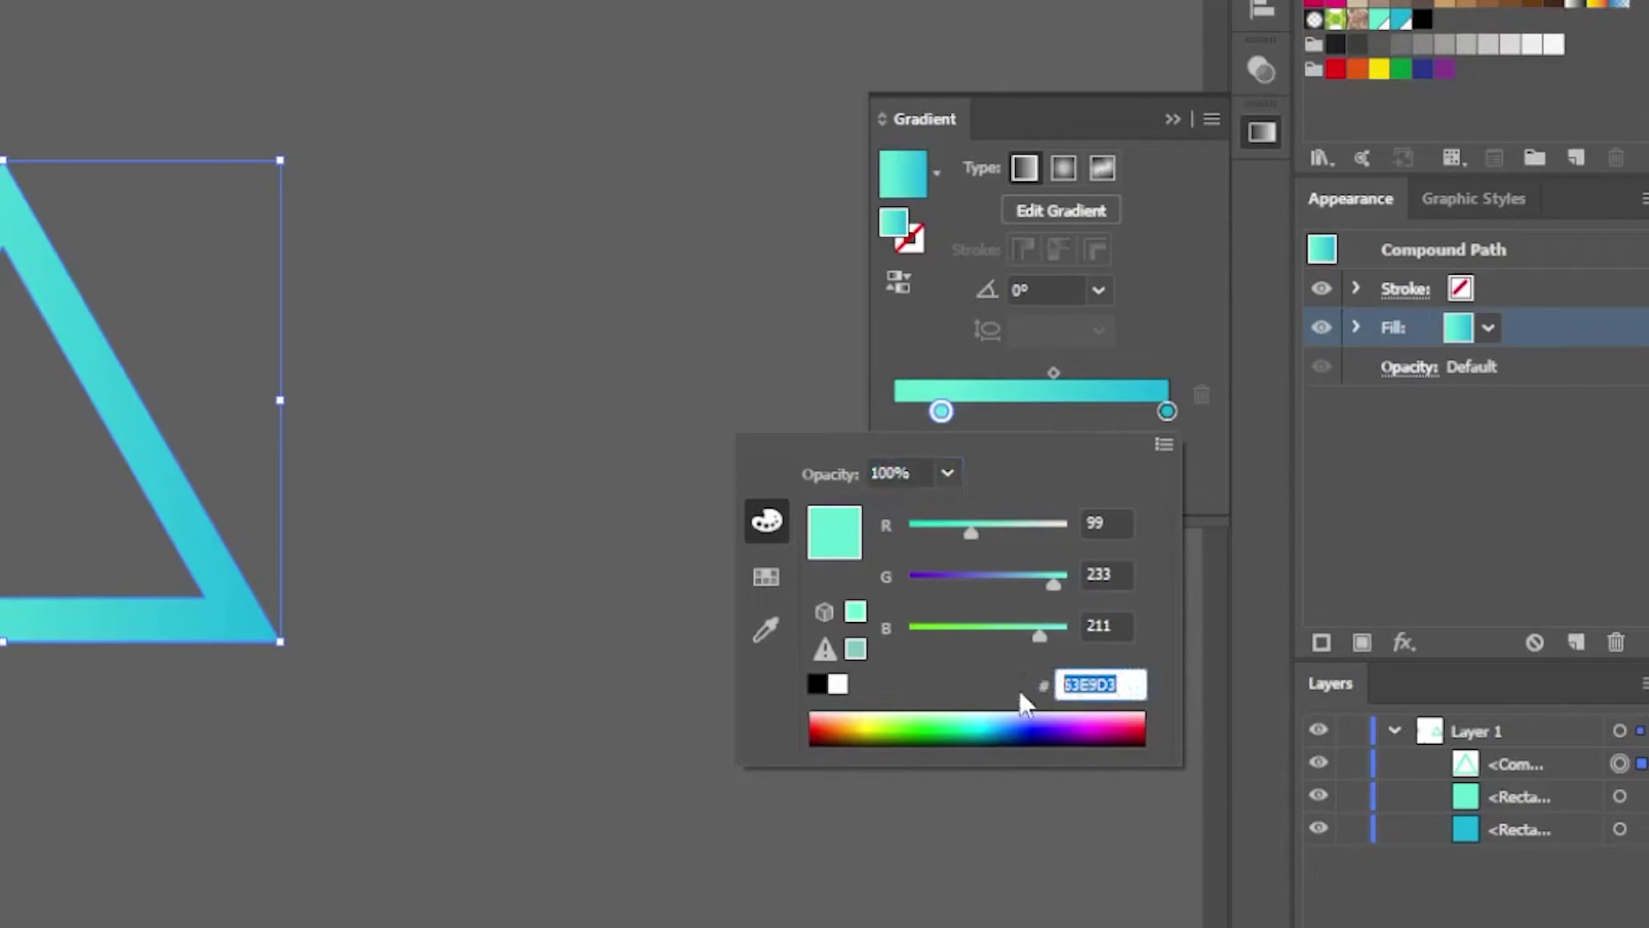
left_click(1169, 407)
left_click(1170, 409)
double_click(1168, 411)
left_click(1115, 675)
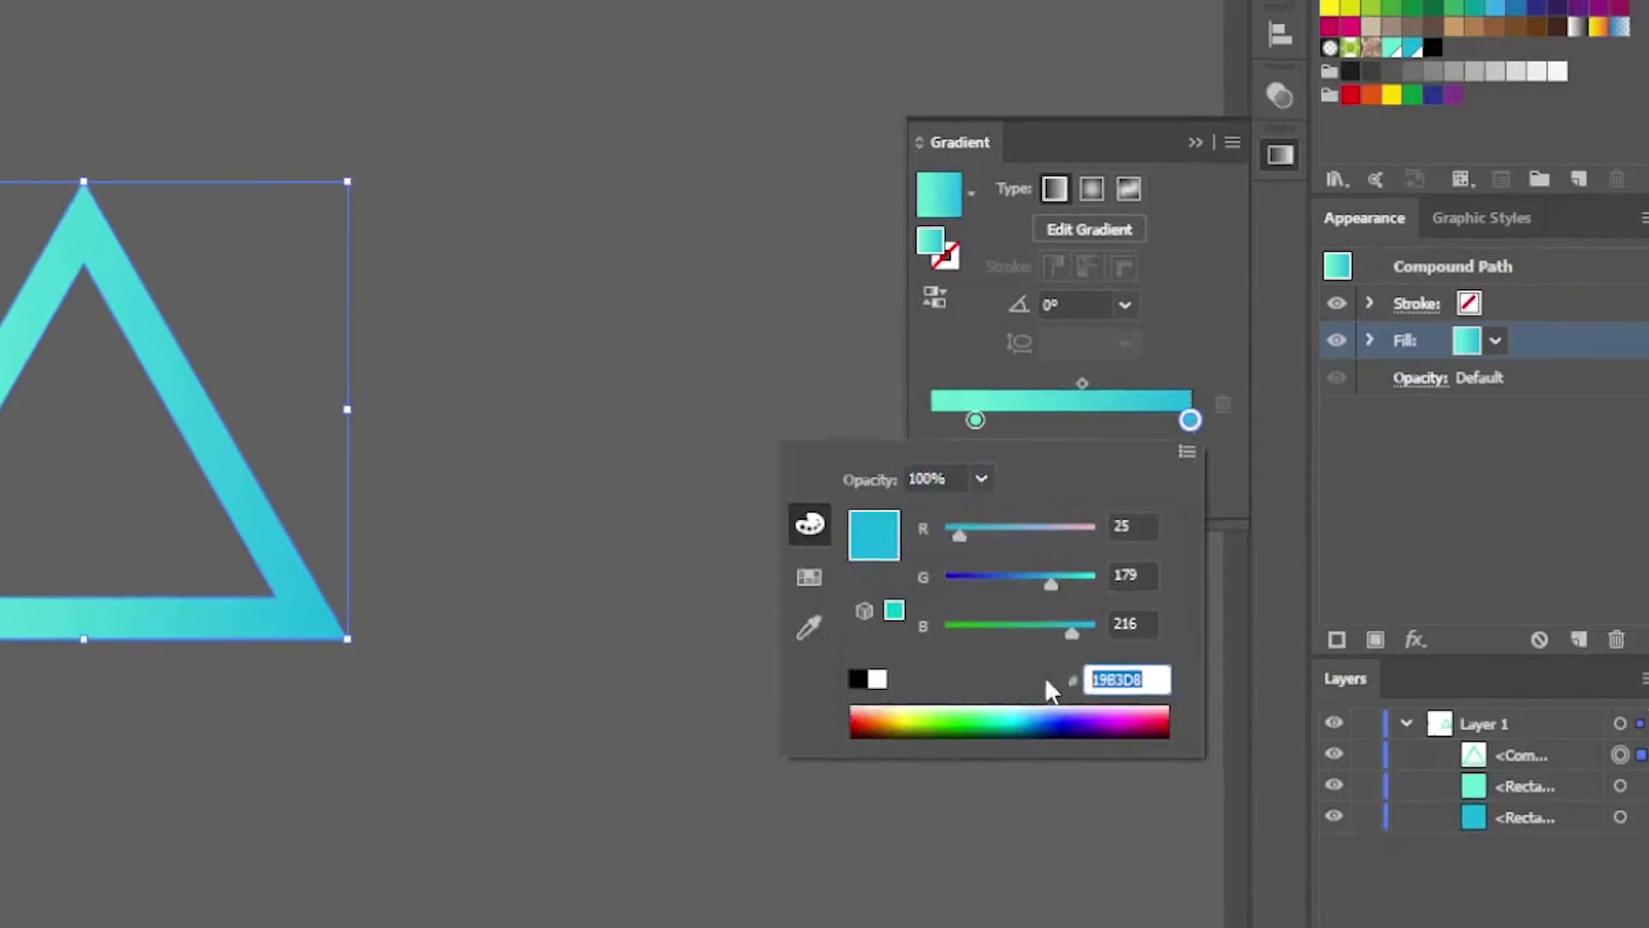
key("Escape")
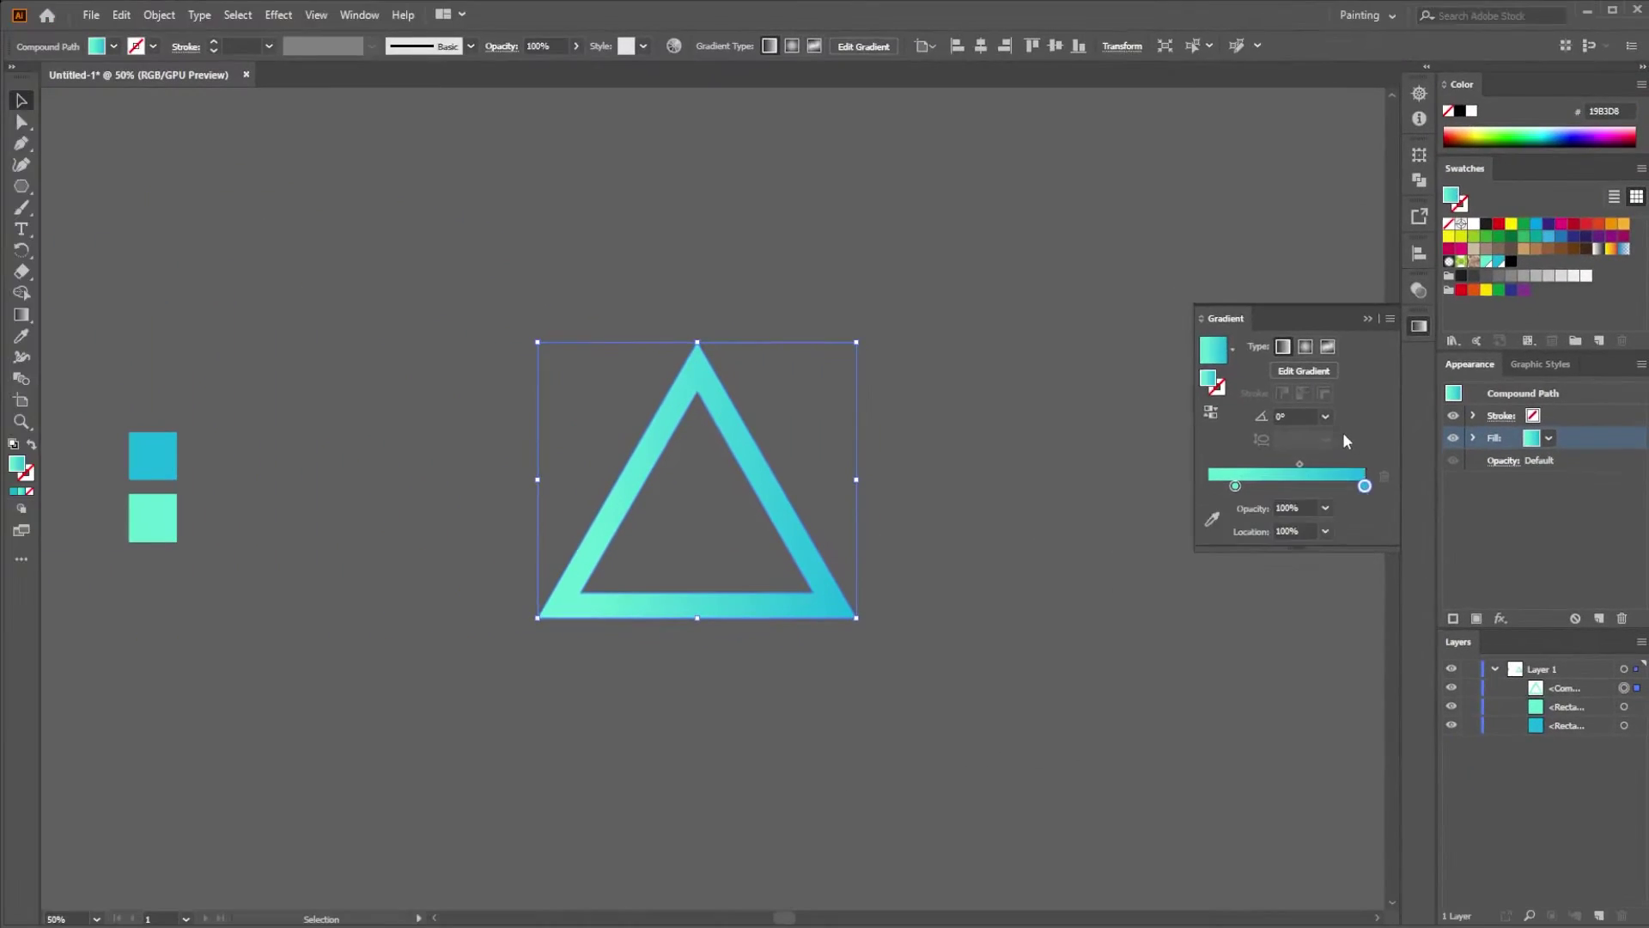
Start a white Inner Glow effect on the frame's fill with Soft Light mode, 100% opacity, 20 px blur, Edge and preview on
left_click(1413, 639)
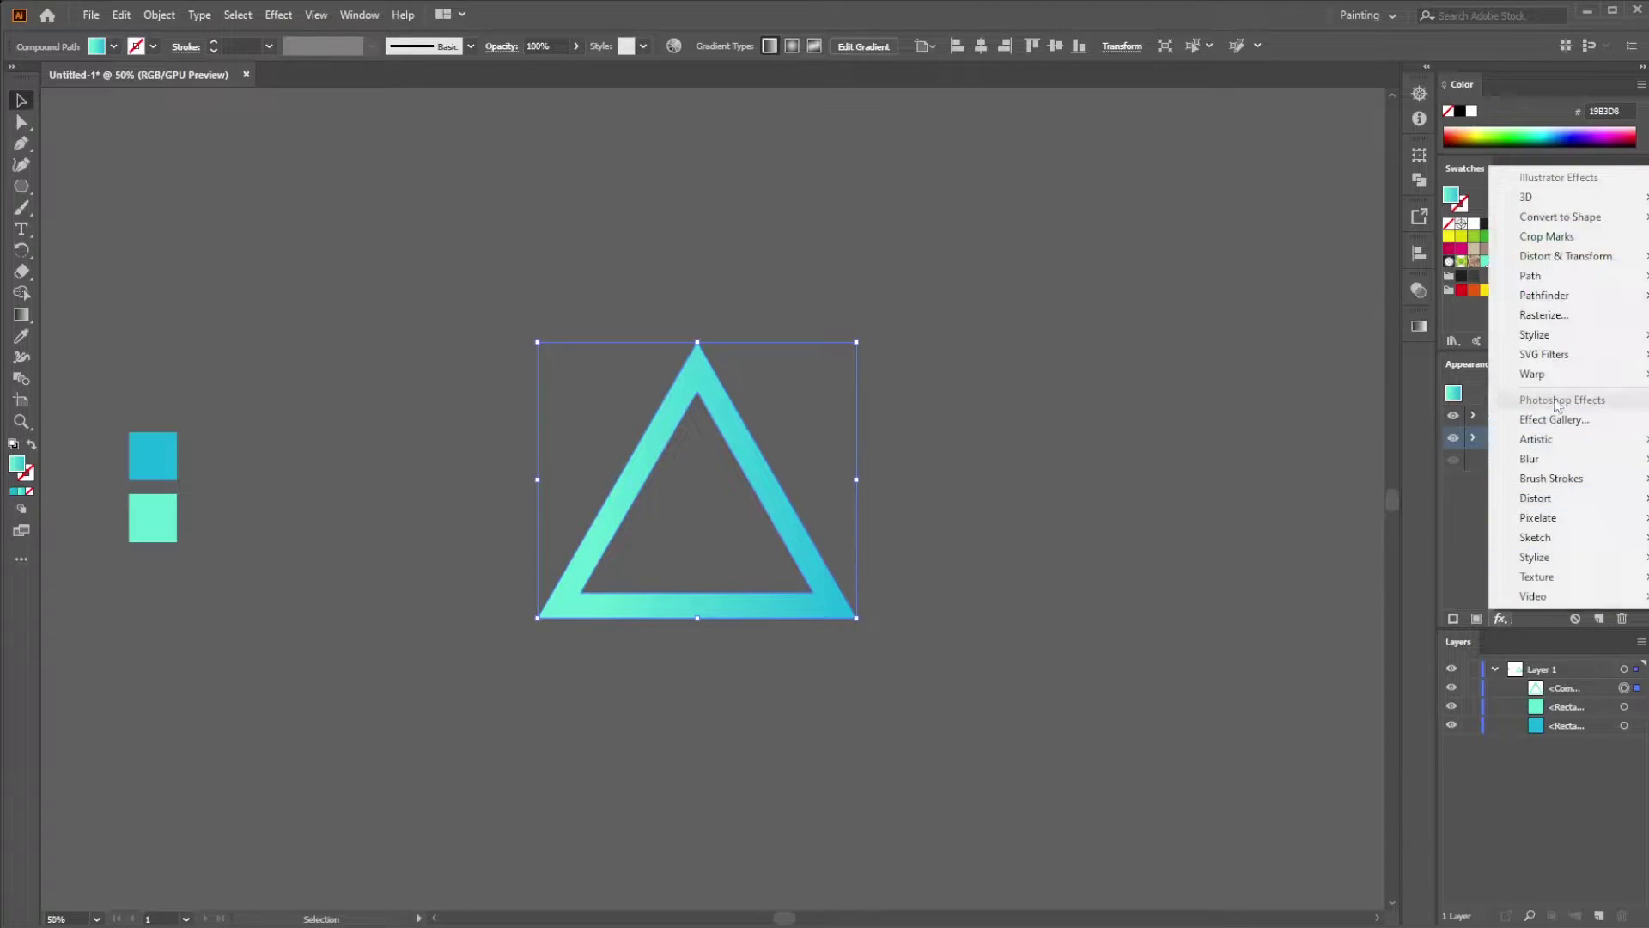
mouse_move(1543, 342)
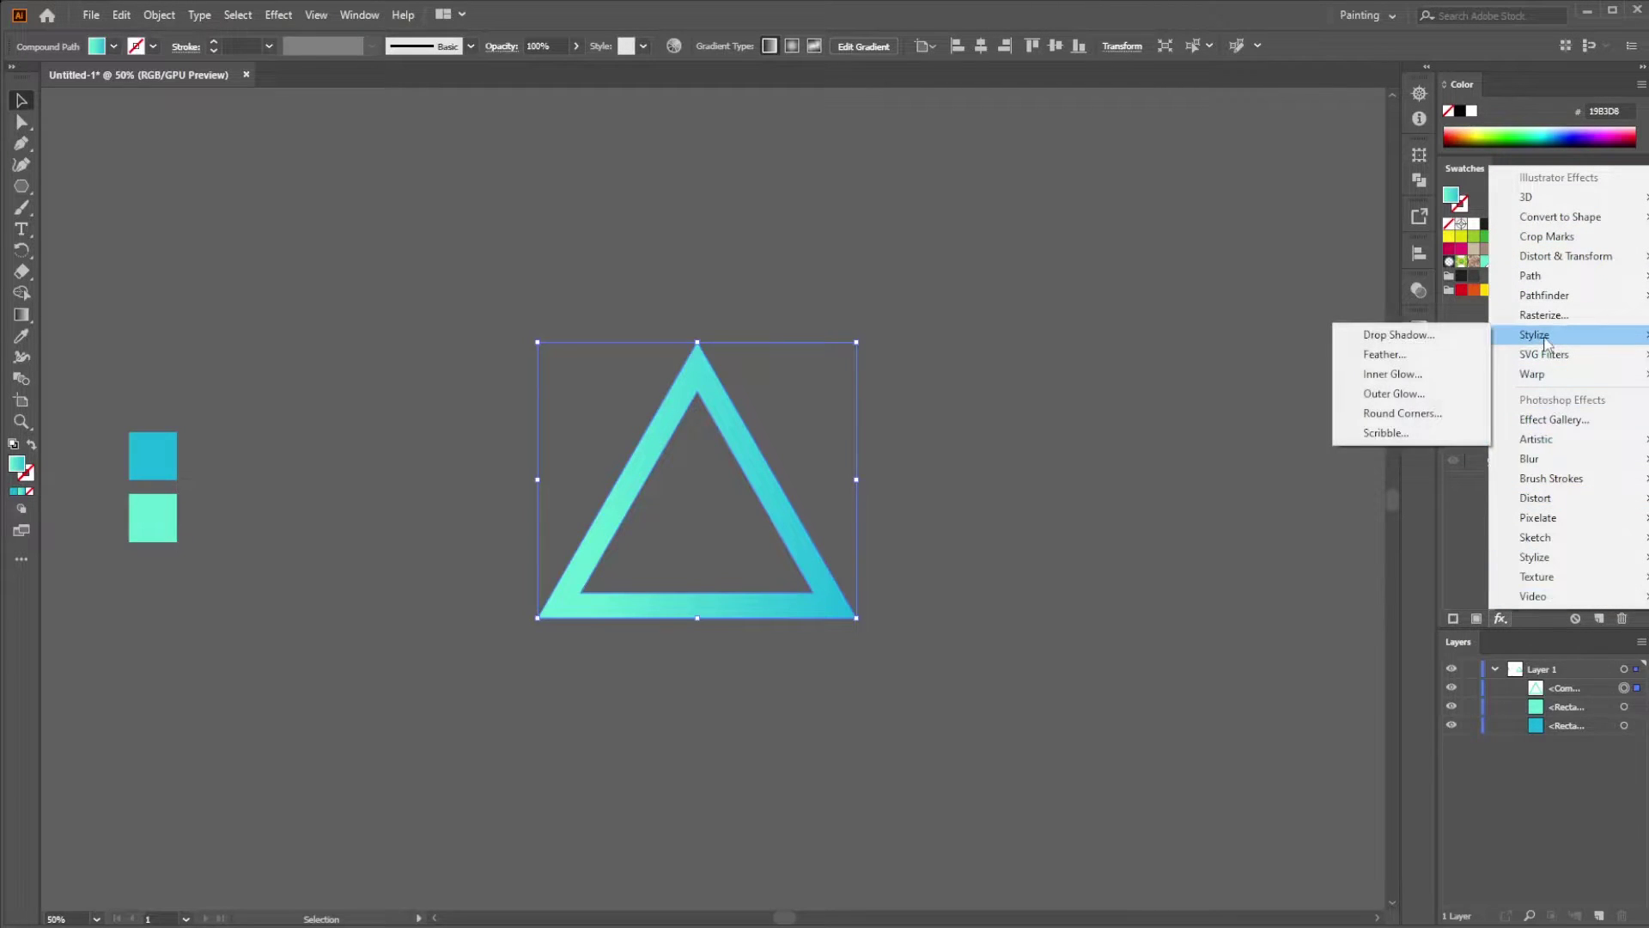
left_click(1395, 373)
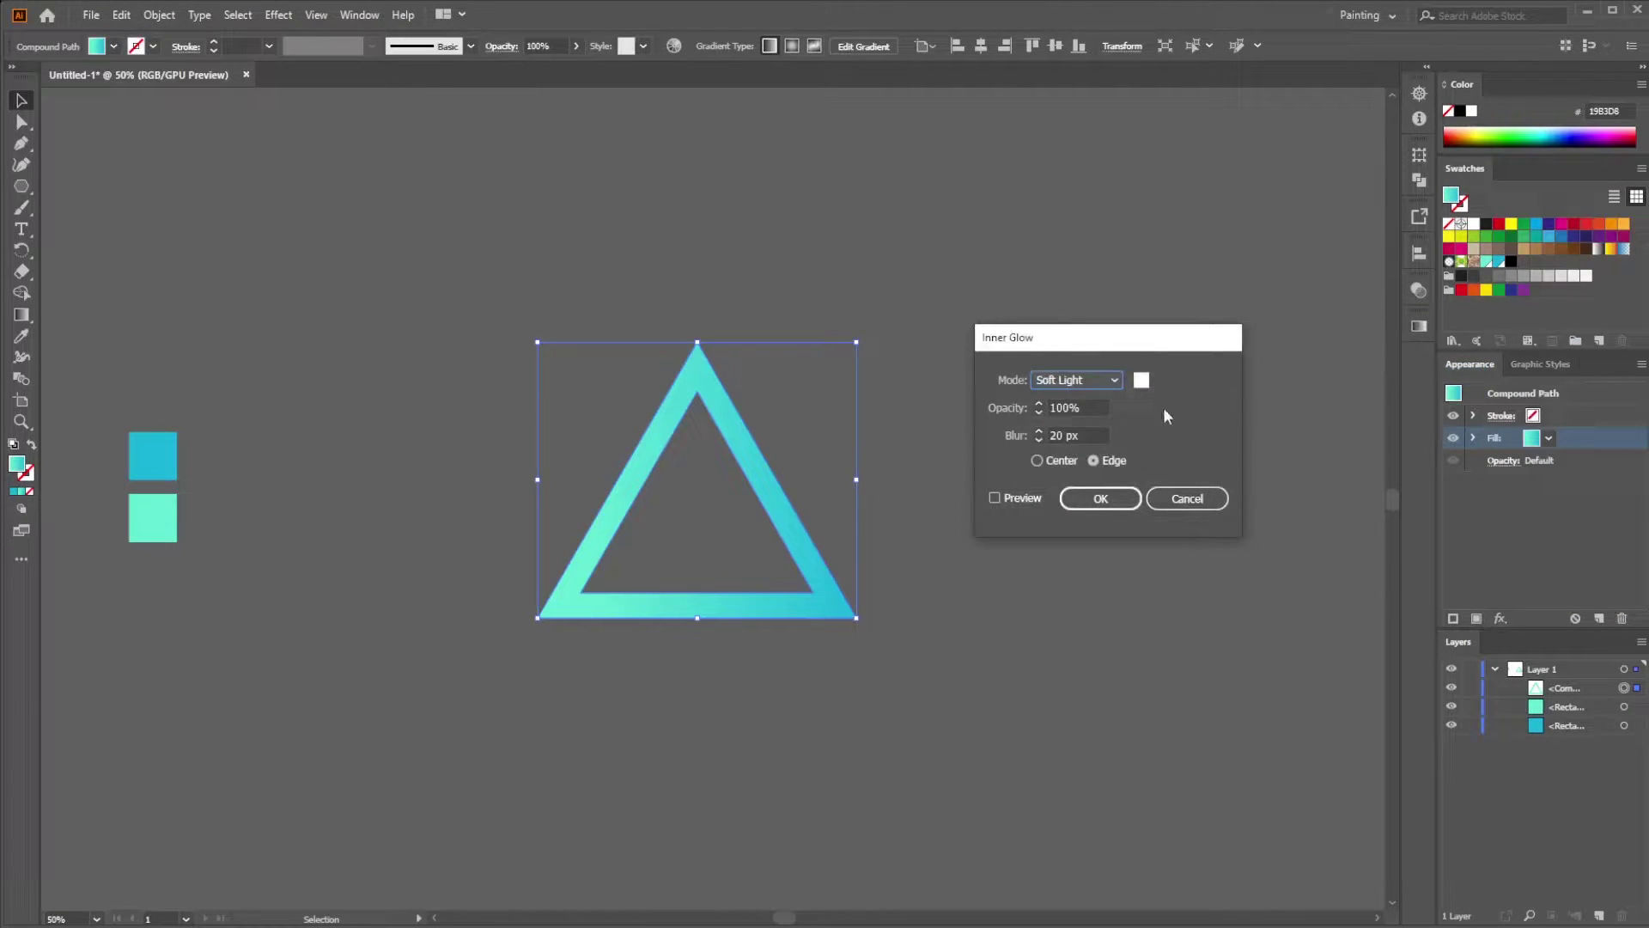
left_click(1024, 498)
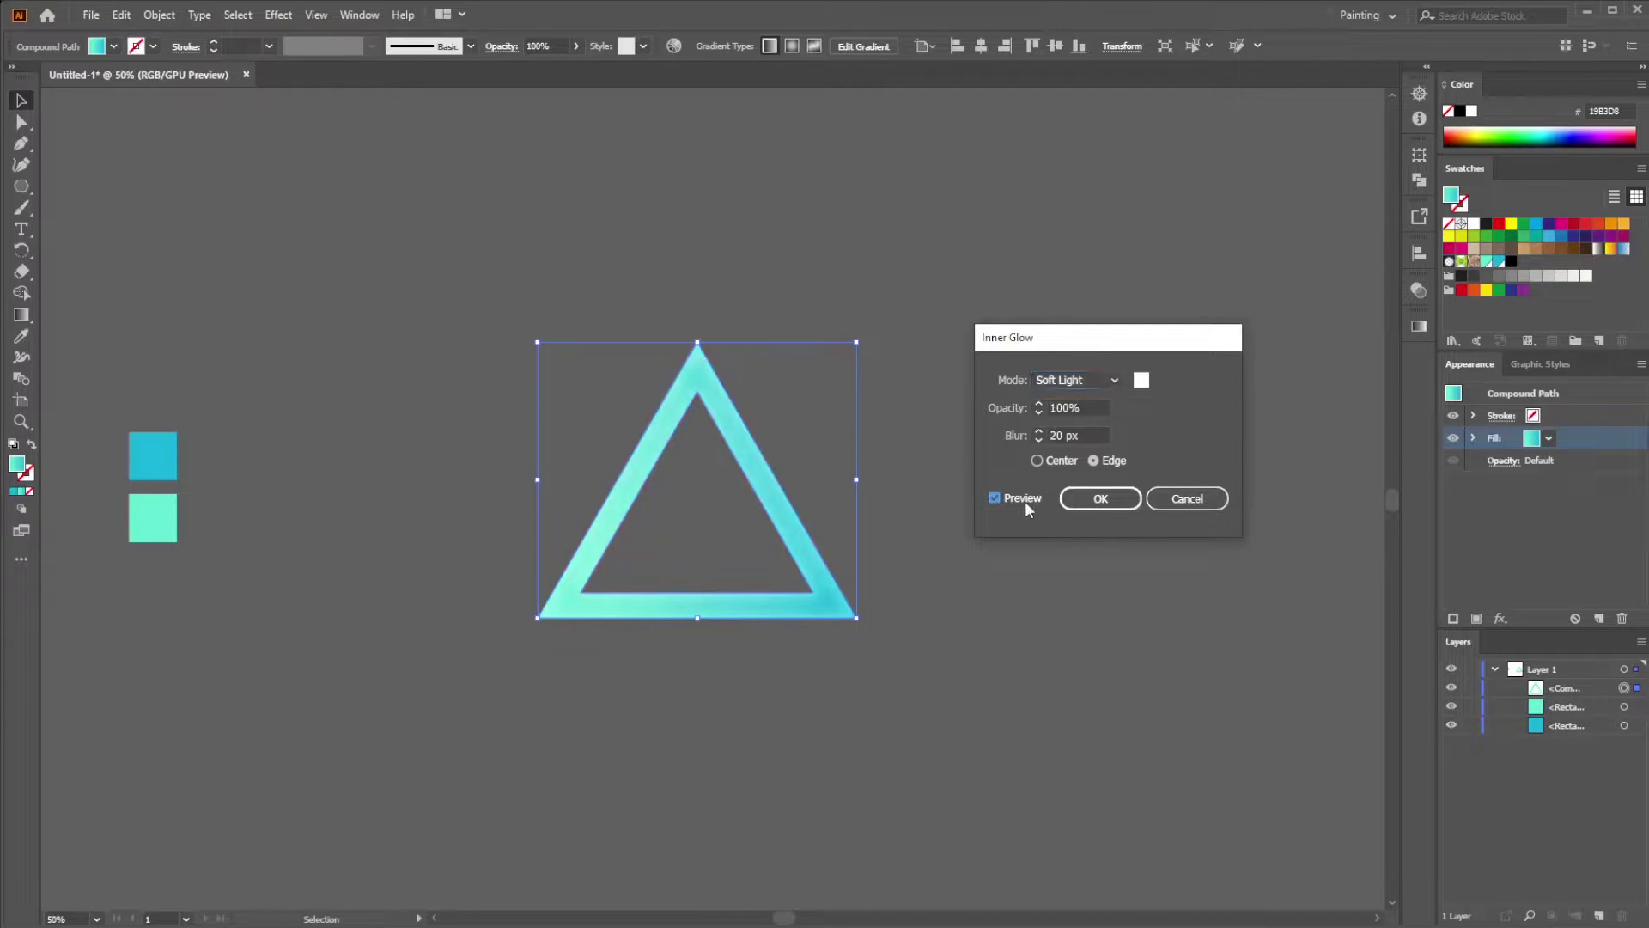
Try a 40 px blur and the Center option for the inner glow, restoring 20 px and Edge
double_click(1055, 435)
type("40")
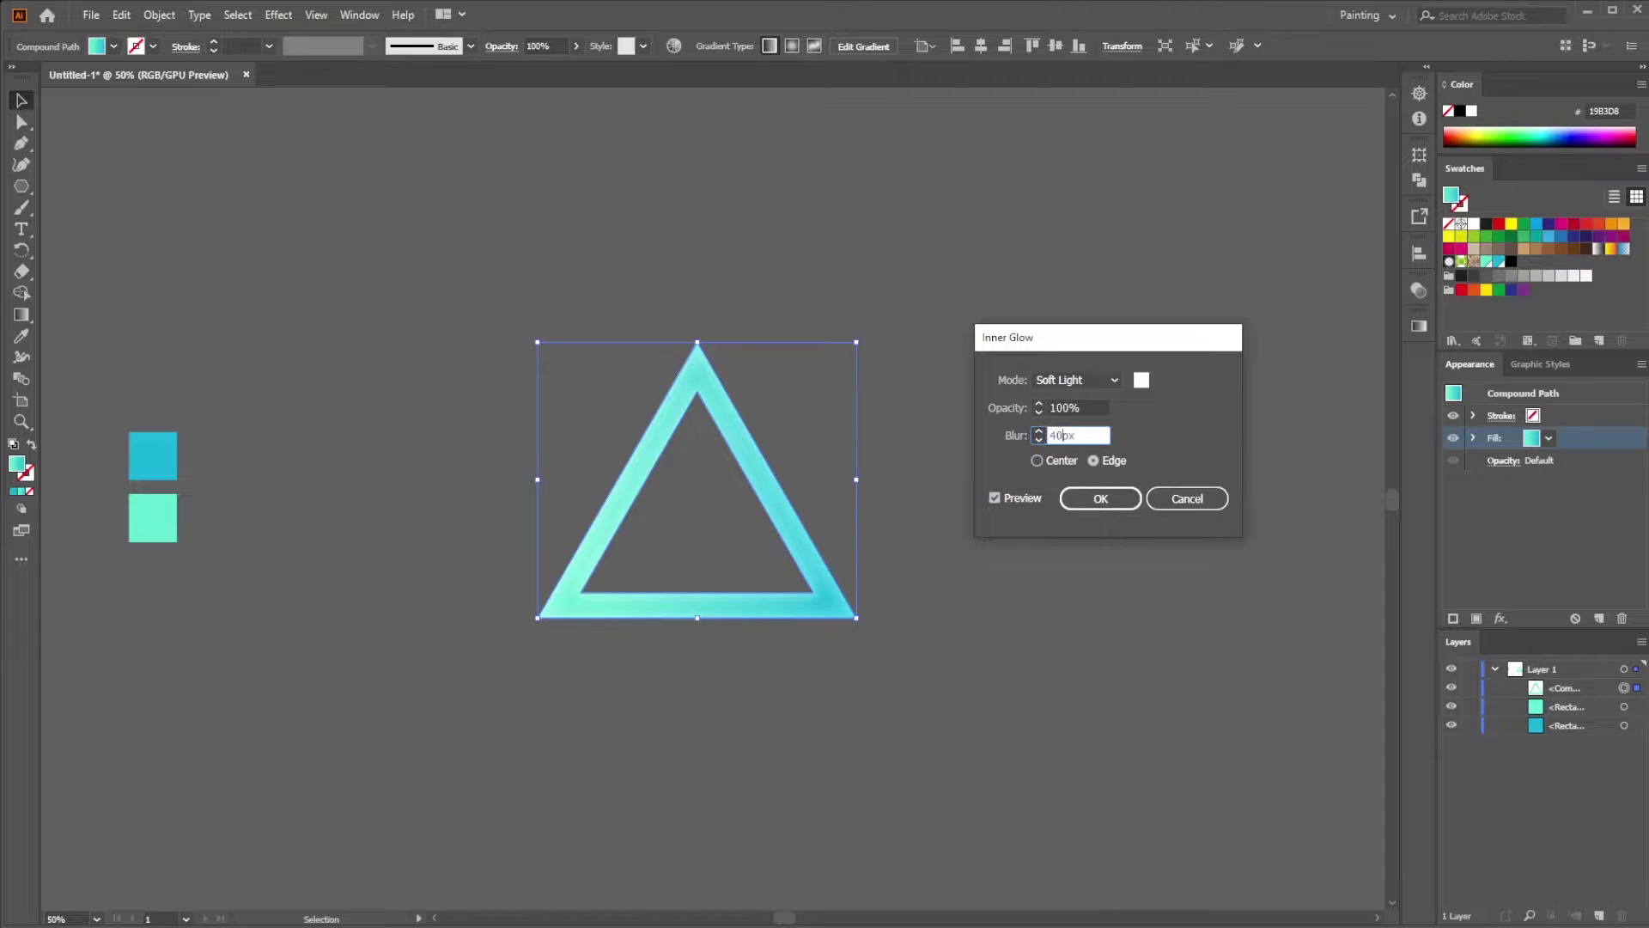
left_click(1039, 440)
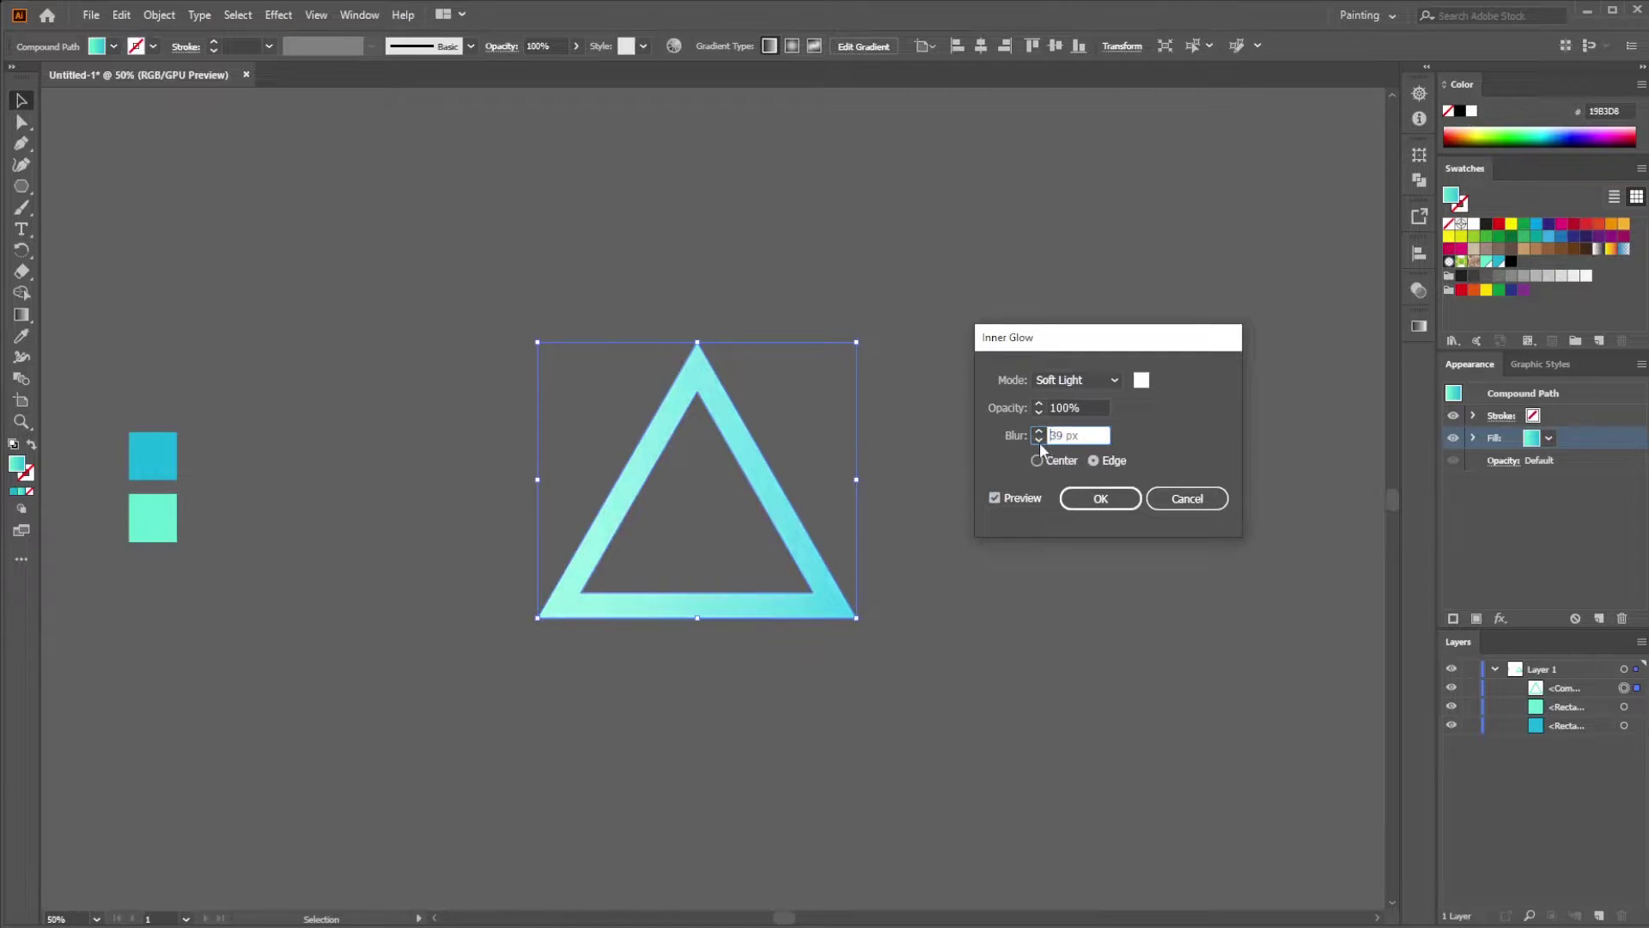
left_click(1039, 432)
double_click(1056, 435)
type("20")
left_click(1042, 461)
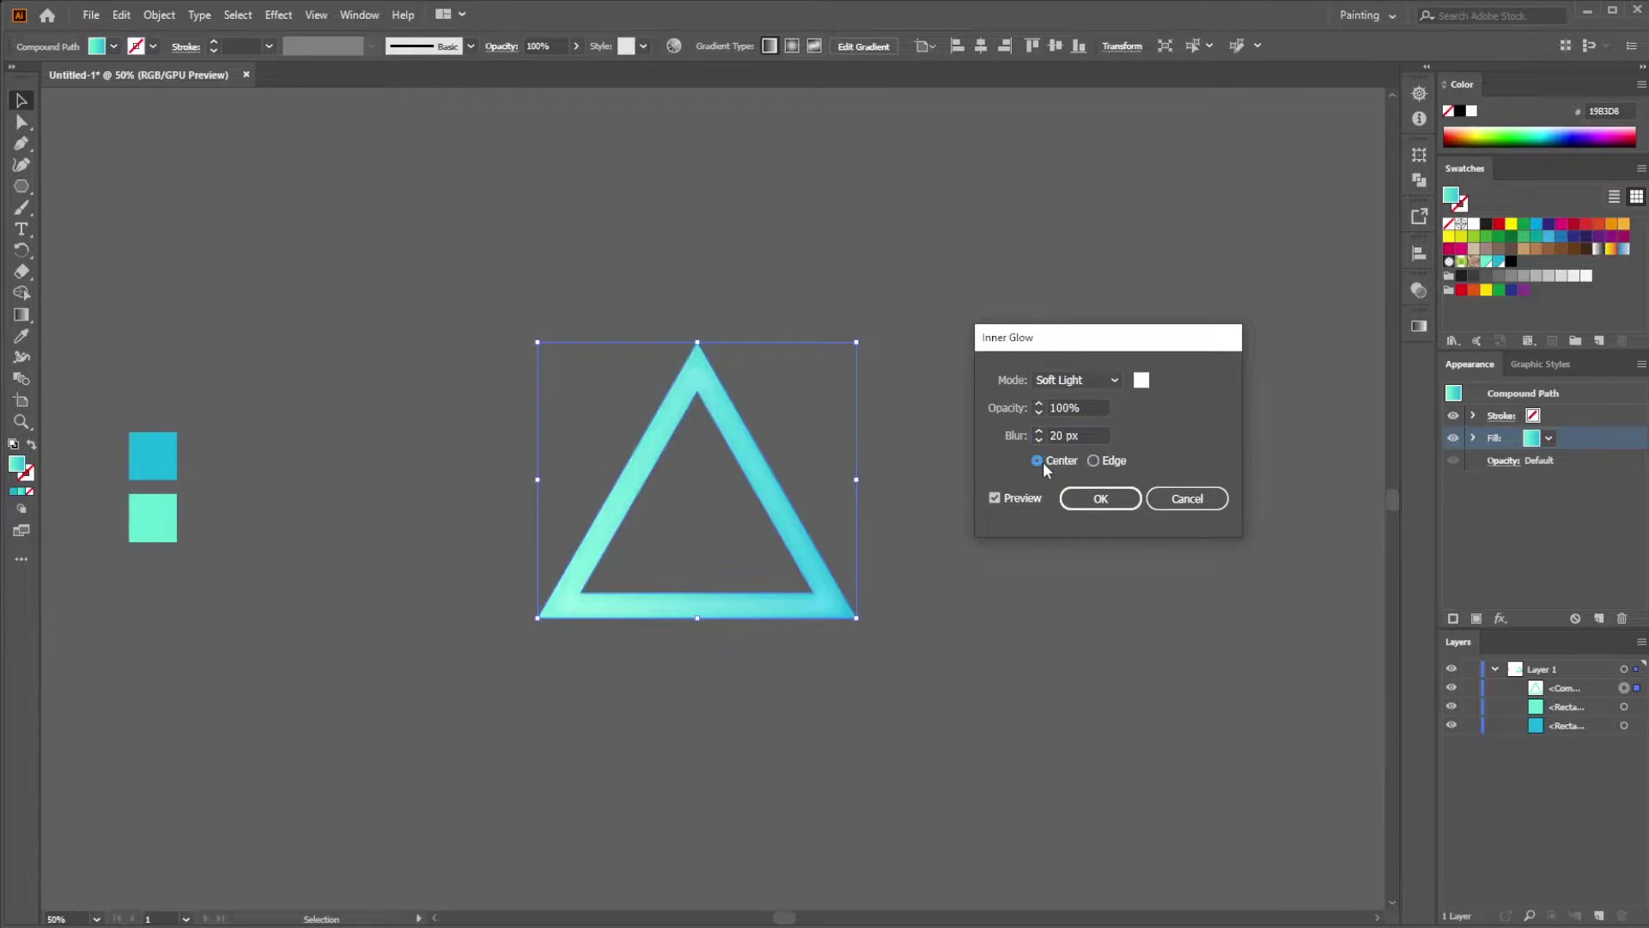
left_click(1094, 460)
Apply the inner glow in Soft Light mode and duplicate the effect under the fill
left_click(1077, 379)
left_click(1069, 395)
left_click(1079, 381)
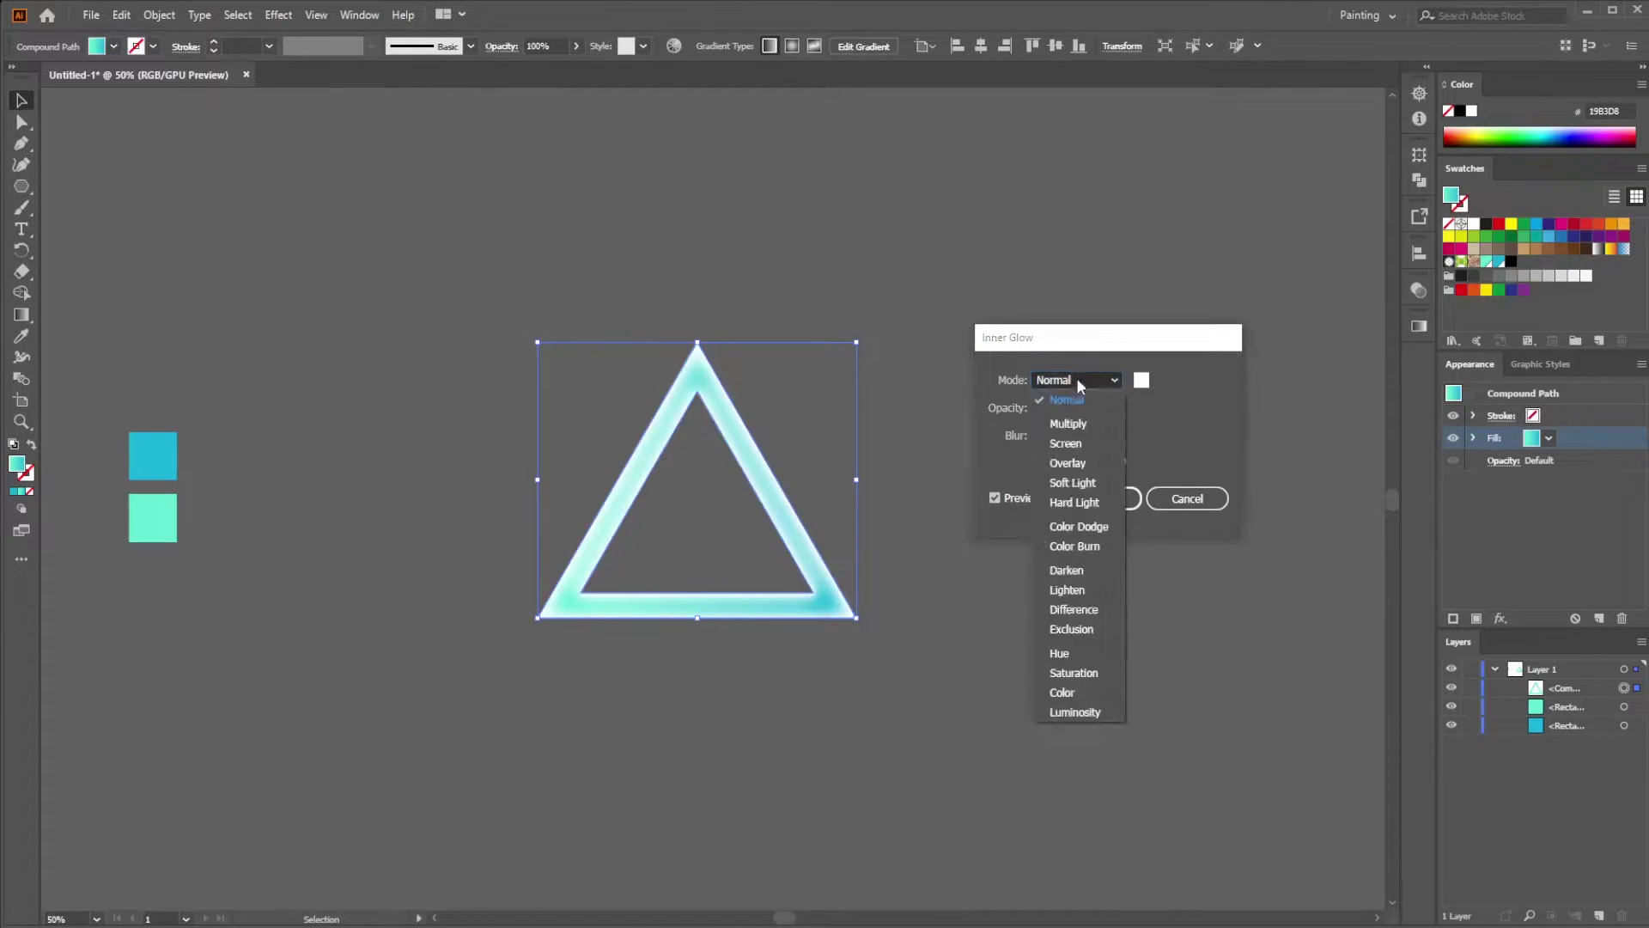
left_click(1075, 491)
left_click(1074, 489)
left_click(1472, 438)
left_click_drag(1584, 462, 1599, 620)
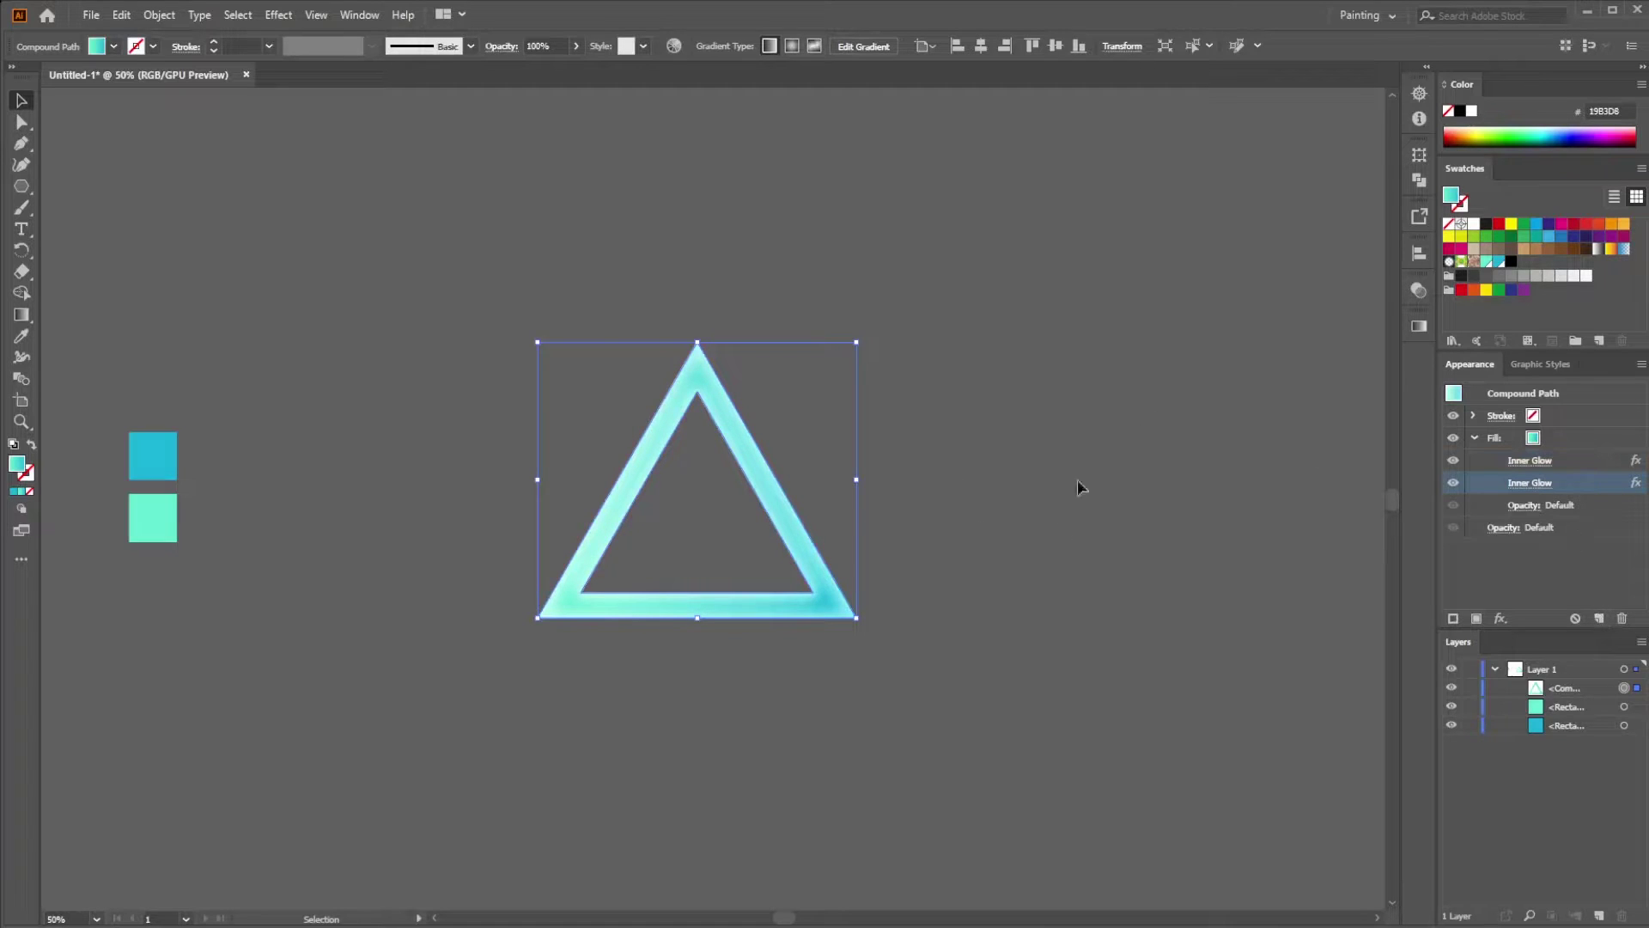
Start a blue Outer Glow effect on the frame with Normal mode, 85% opacity, 40 px blur and preview on
left_click(1501, 619)
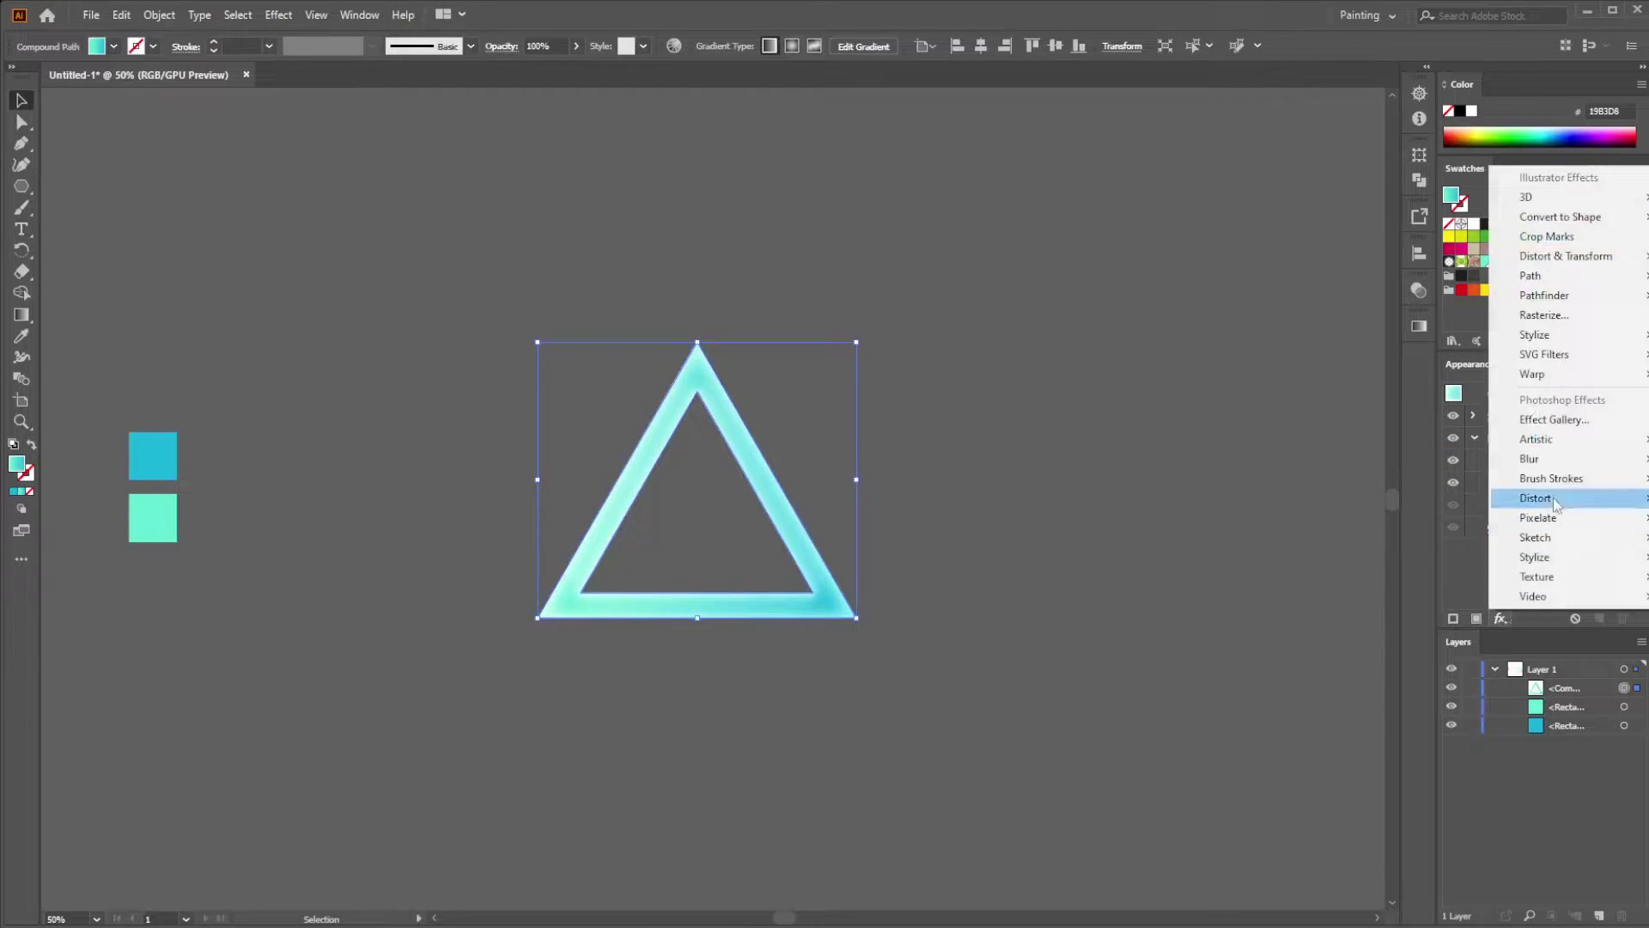
mouse_move(1553, 344)
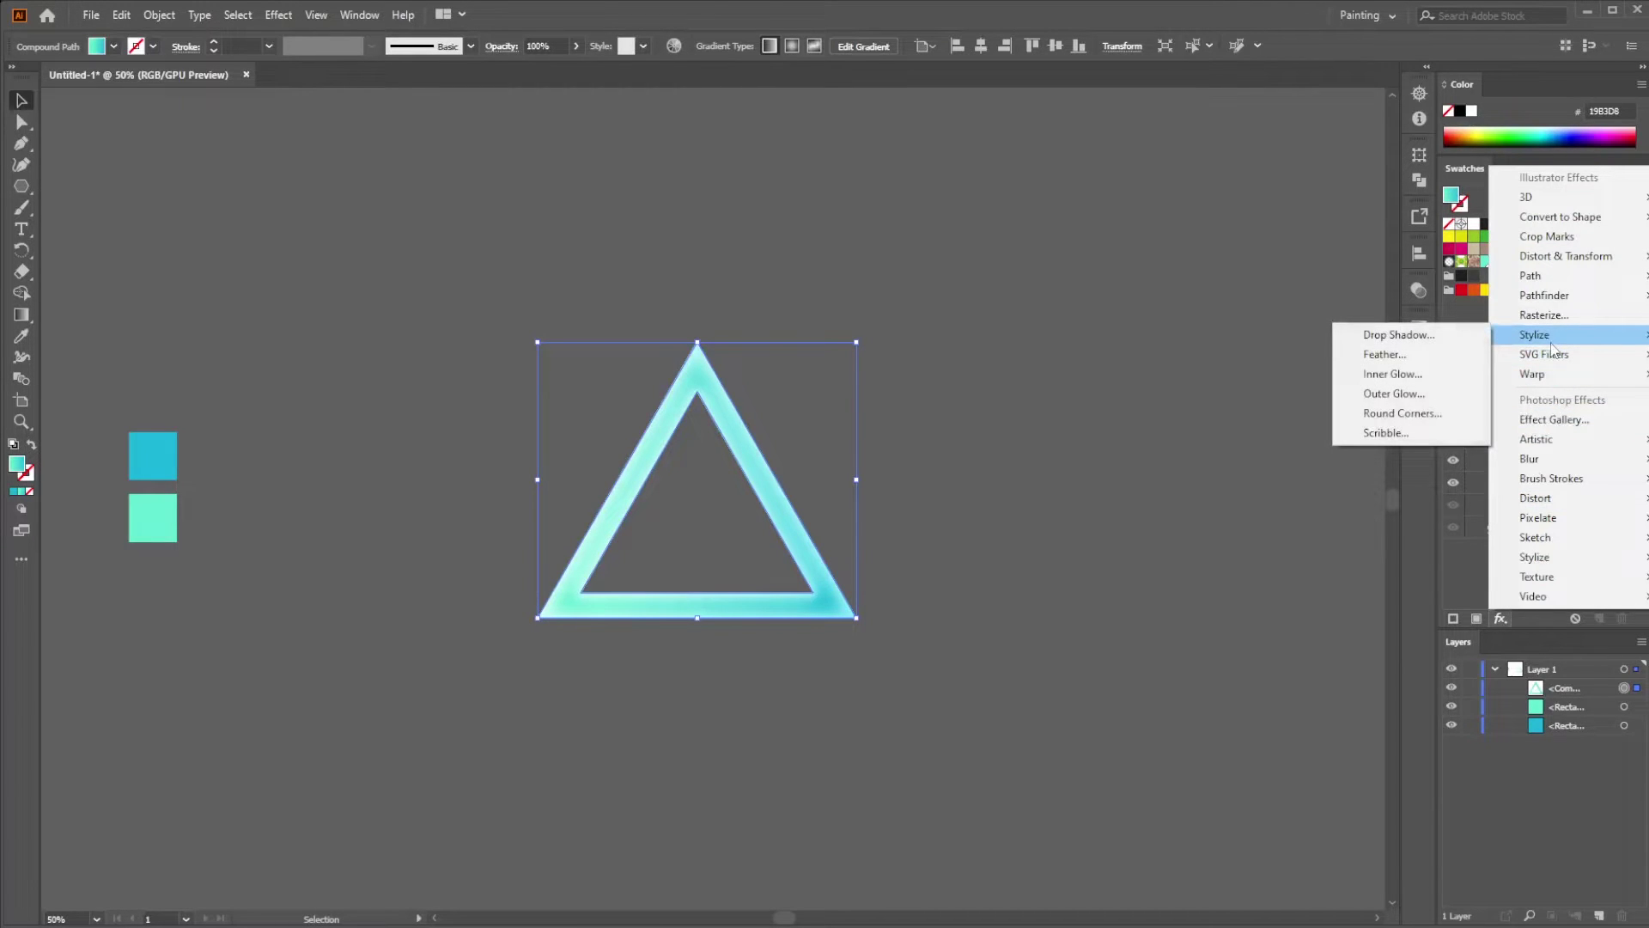
left_click(1396, 393)
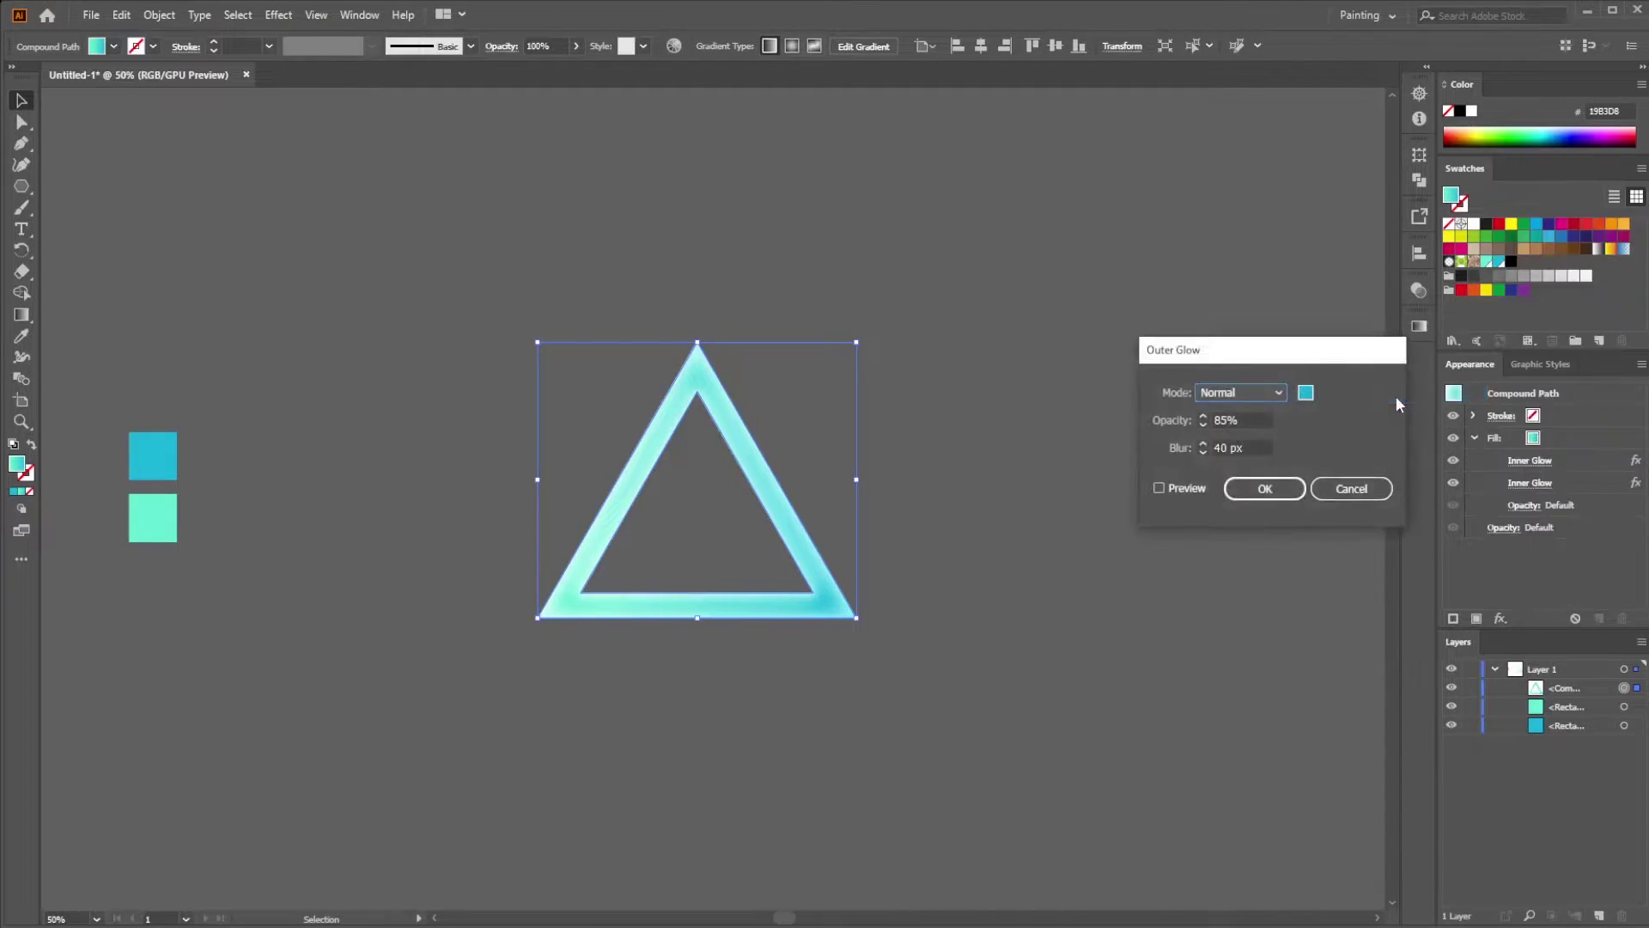
left_click(1186, 490)
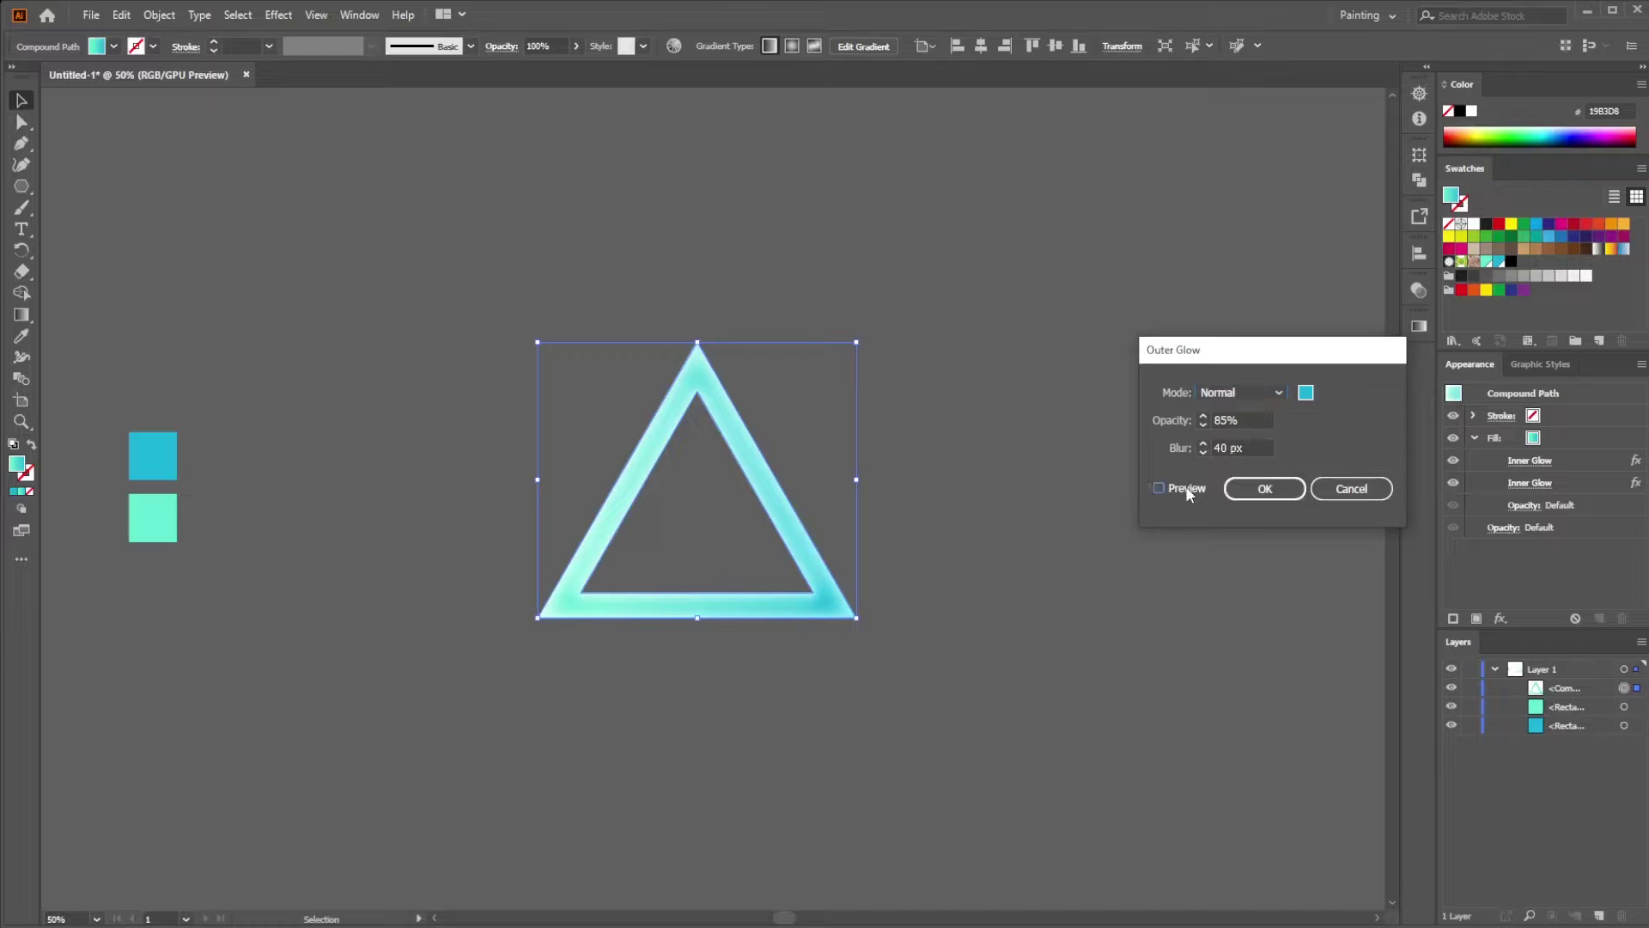
left_click(1187, 491)
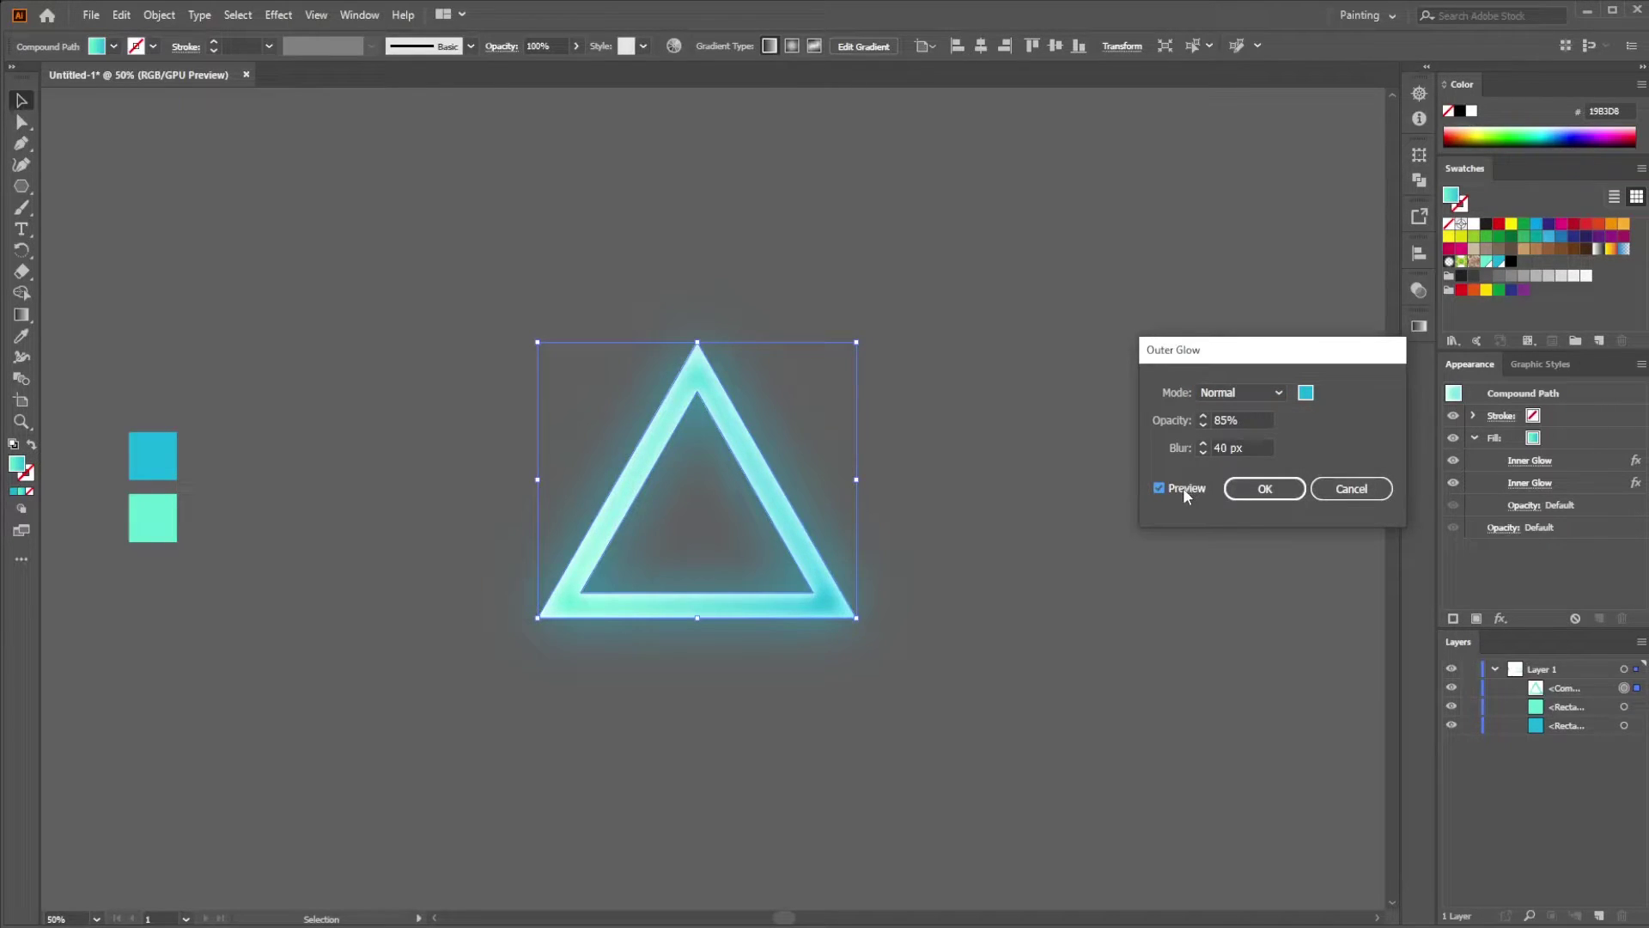
Try a 20 px blur for the outer glow and lower it to 19 px
double_click(1217, 447)
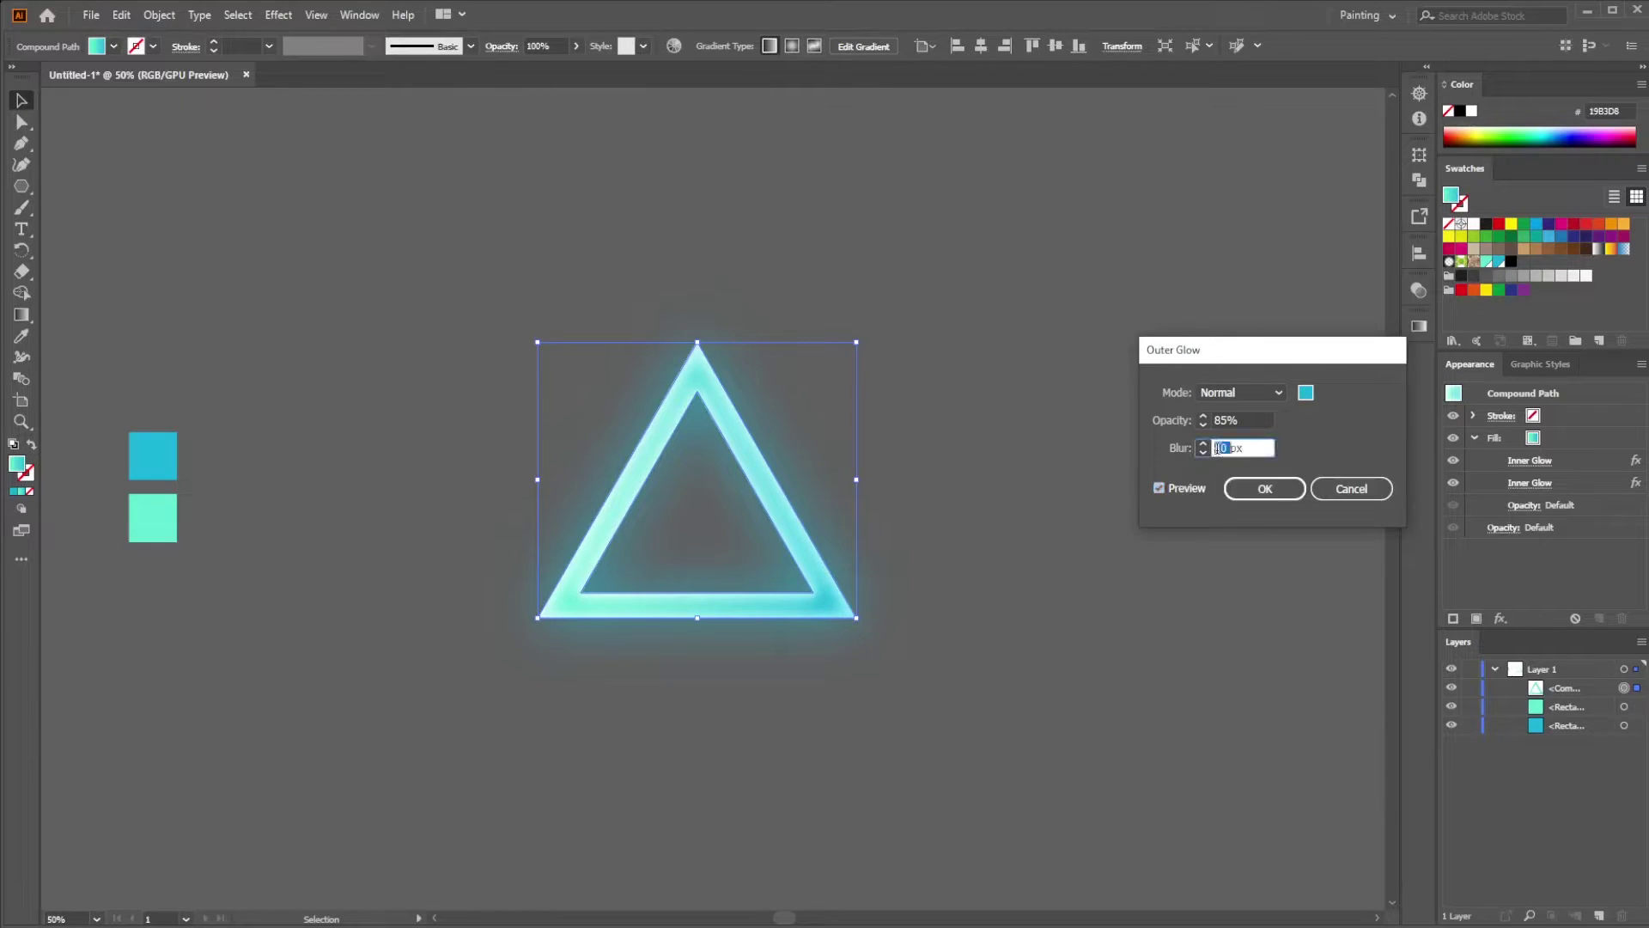
type("20")
left_click(1205, 453)
left_click(1205, 453)
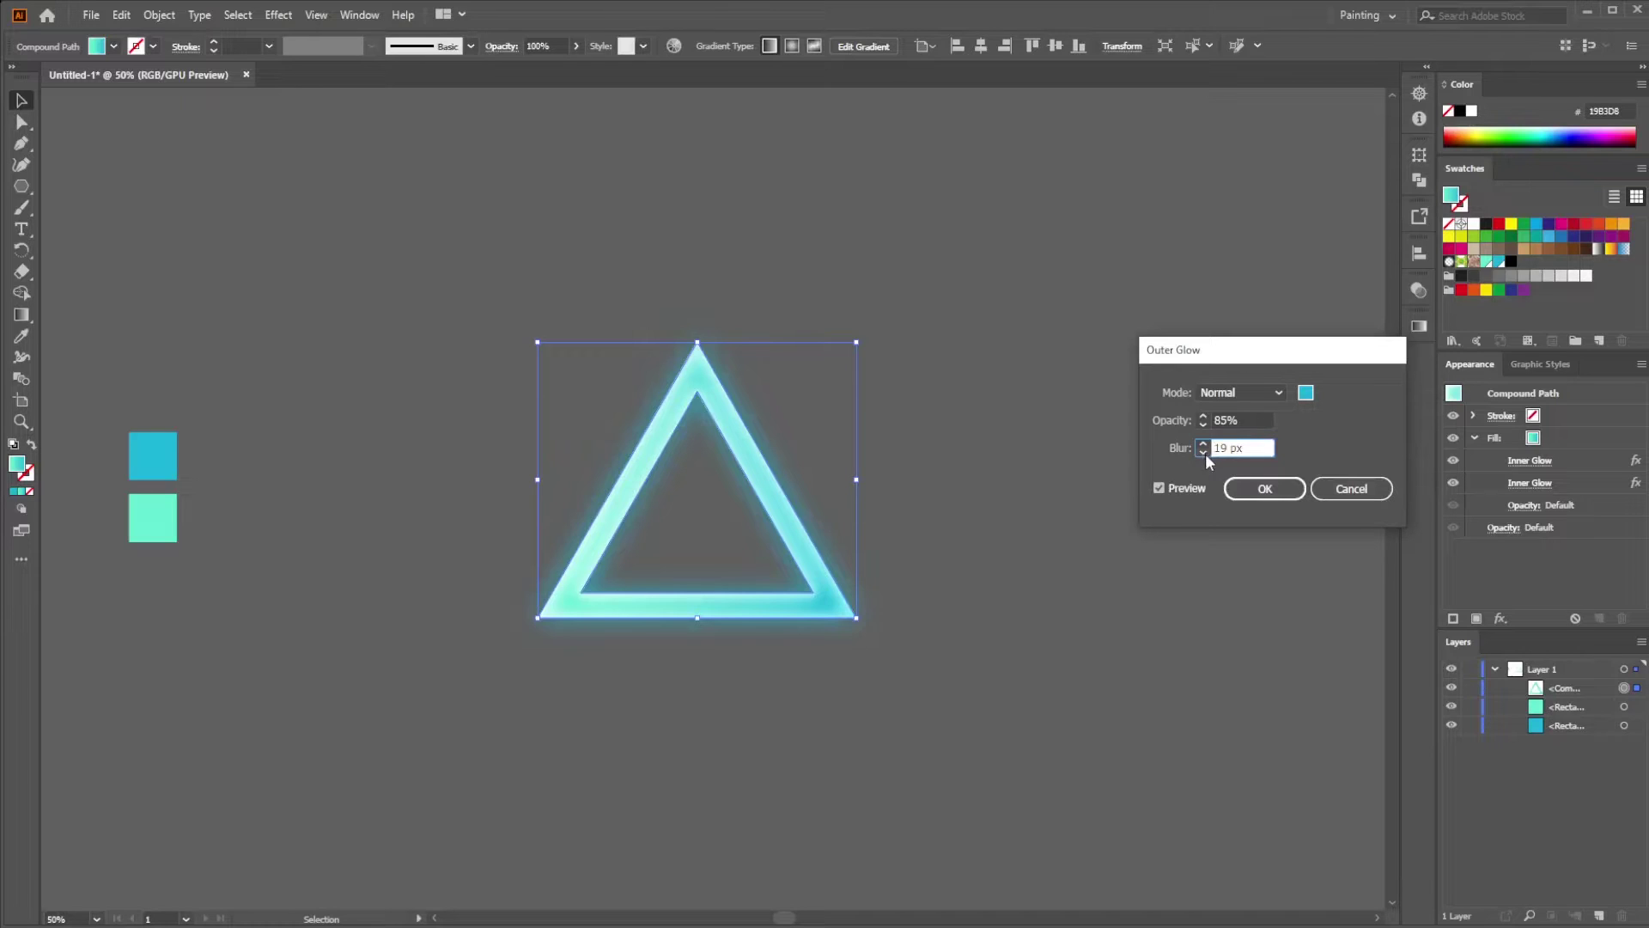
Set the outer glow's blur to 40 px and apply the effect
double_click(1220, 447)
type("40")
key("Return")
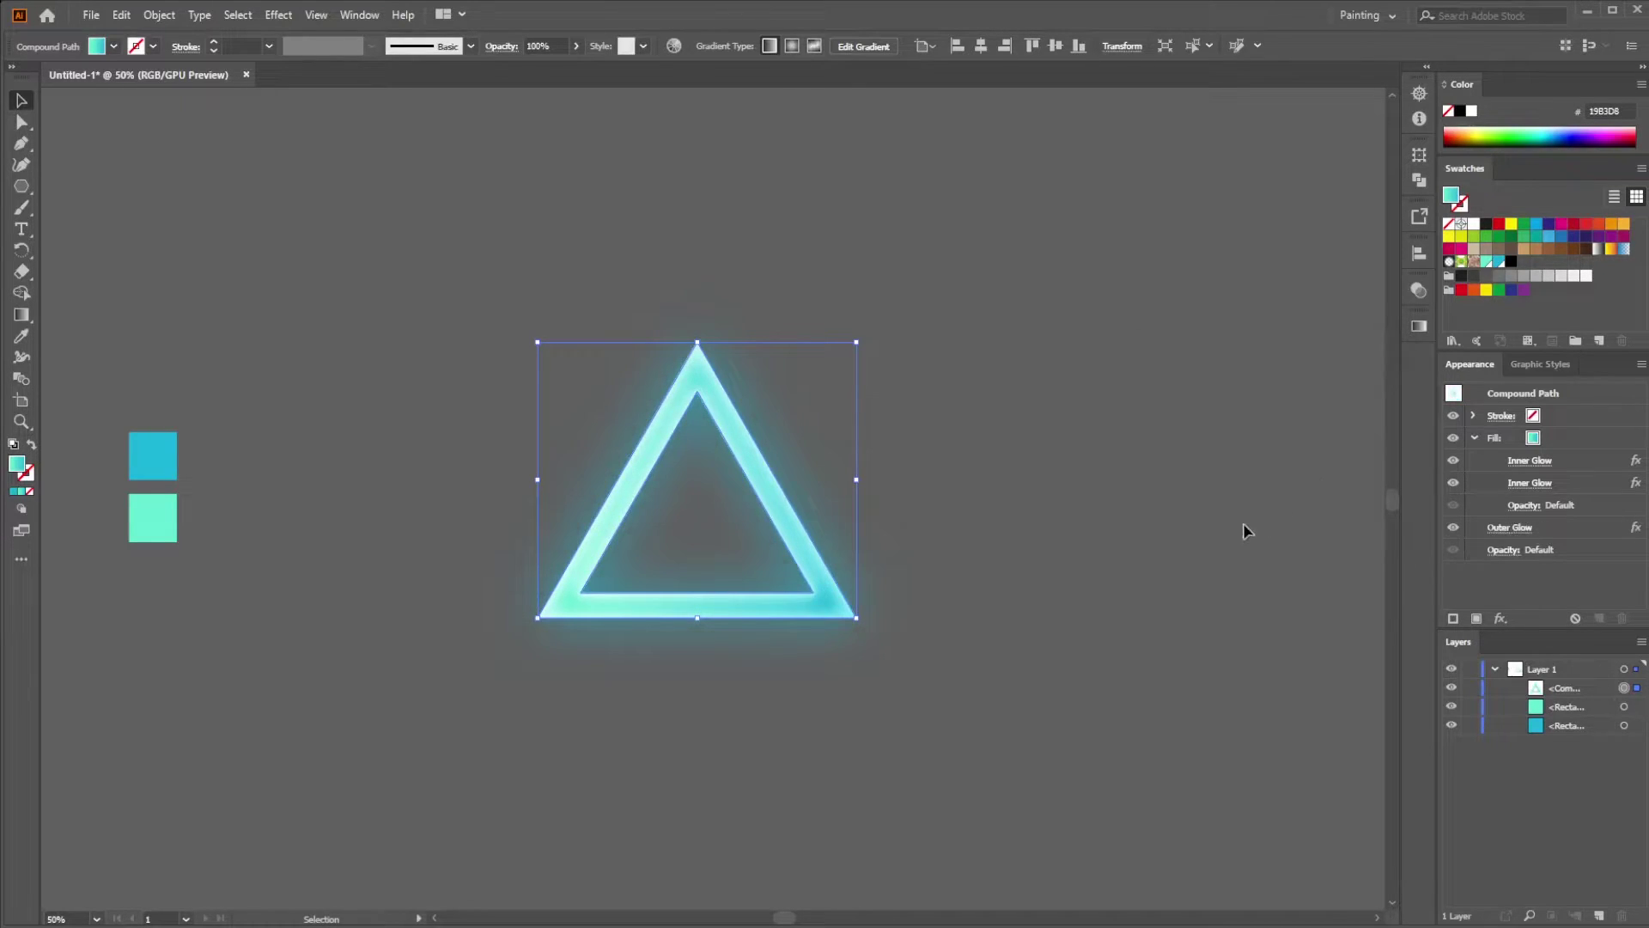
Start a black Drop Shadow effect on the frame's fill with Normal mode, 0 px X offset, 2 px Y offset and 3 px blur
left_click(1216, 538)
left_click(842, 604)
left_click(1582, 447)
left_click(1500, 618)
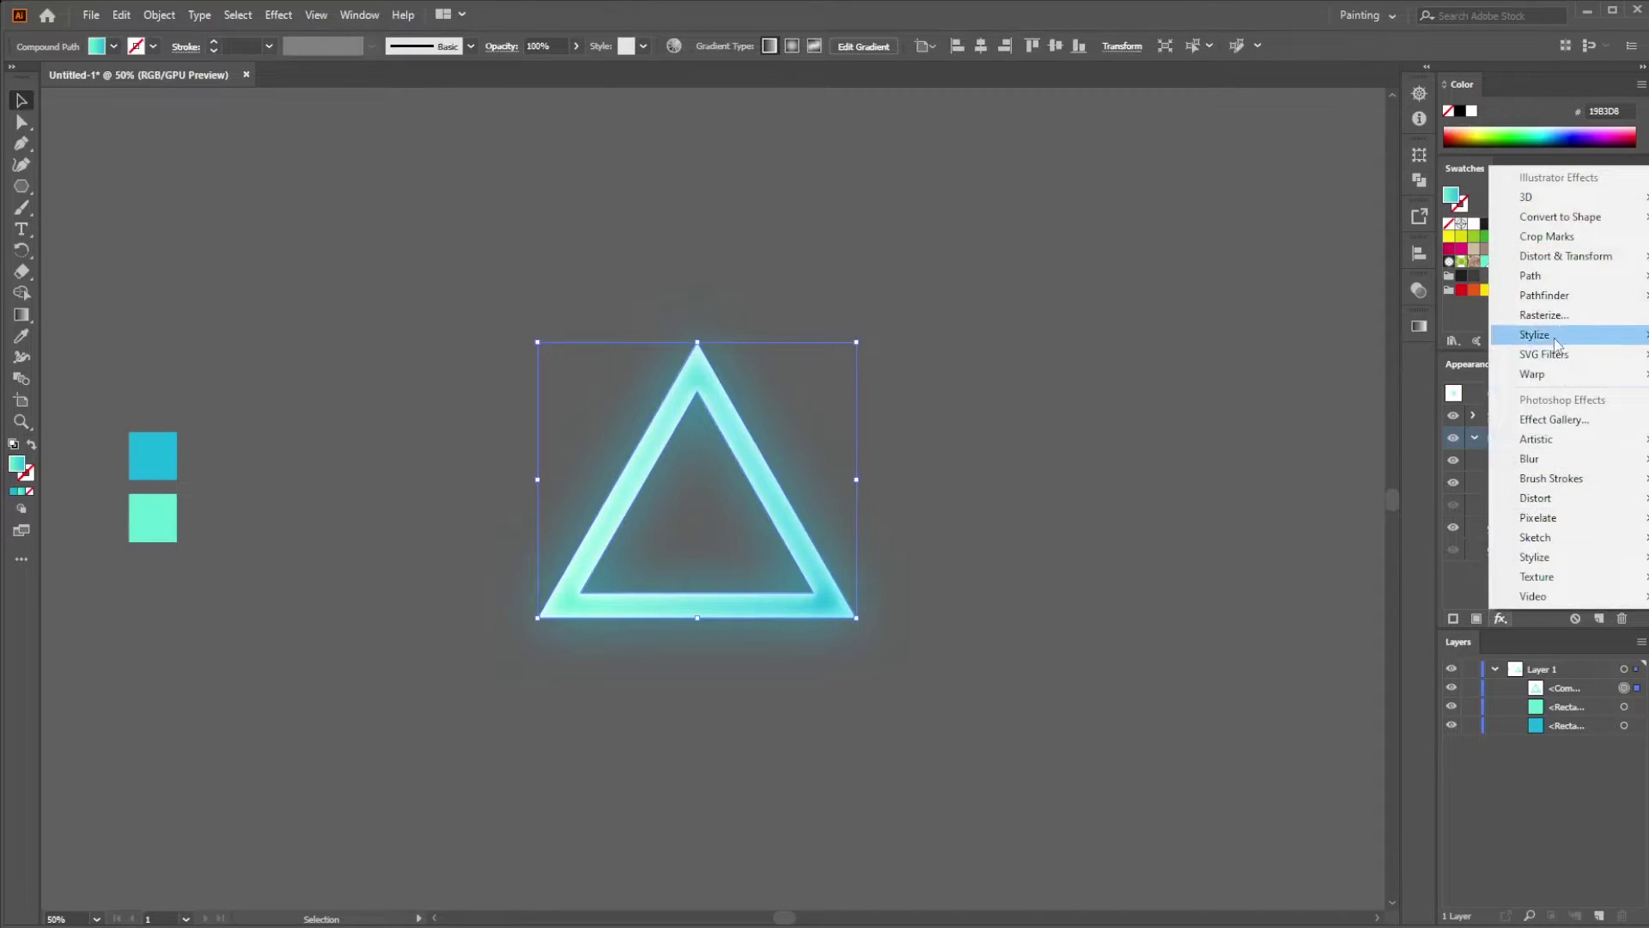
mouse_move(1552, 340)
left_click(1391, 334)
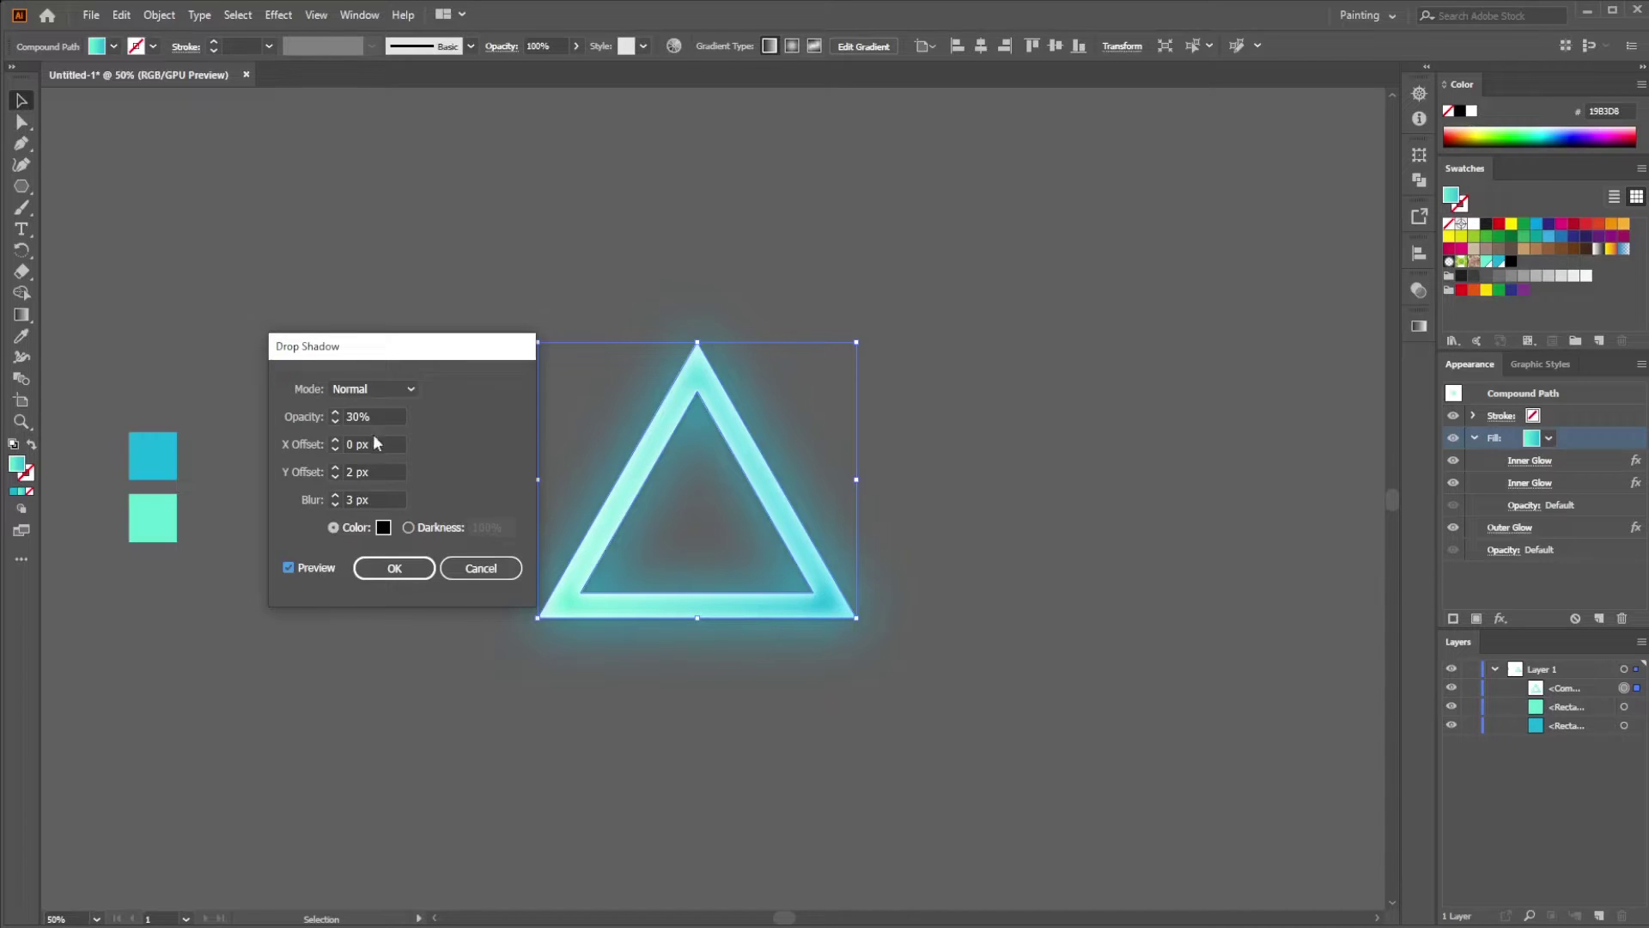
Set the drop shadow's opacity to 40% and apply the effect
double_click(356, 416)
type("4")
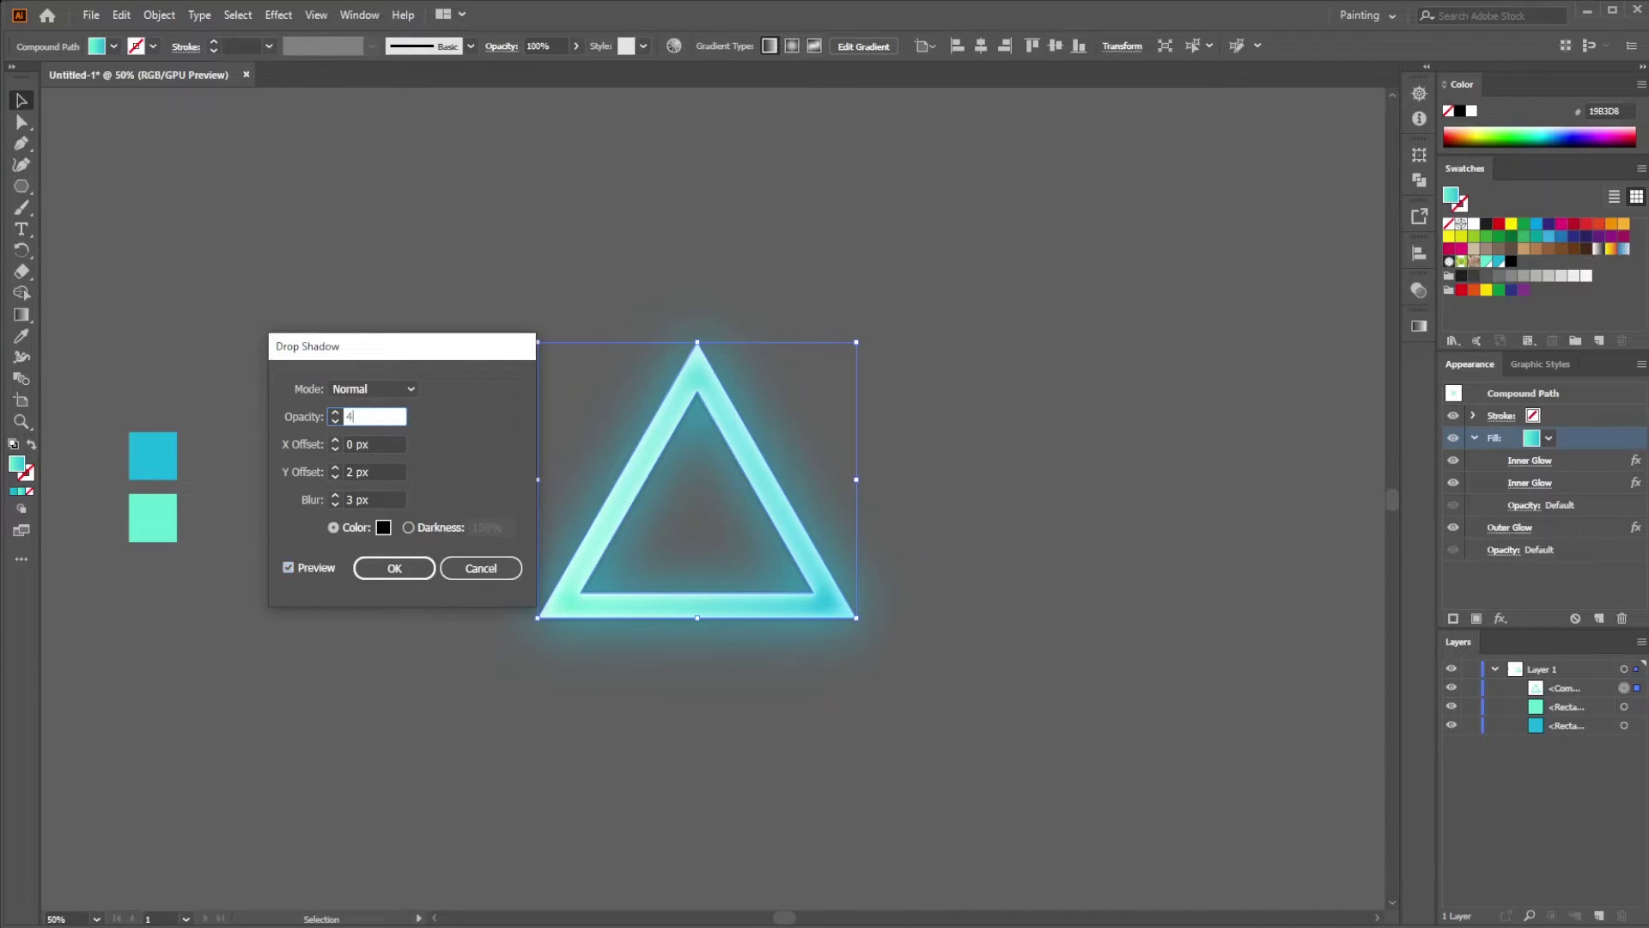
type("0")
double_click(354, 417)
left_click(338, 420)
left_click(336, 413)
left_click(394, 569)
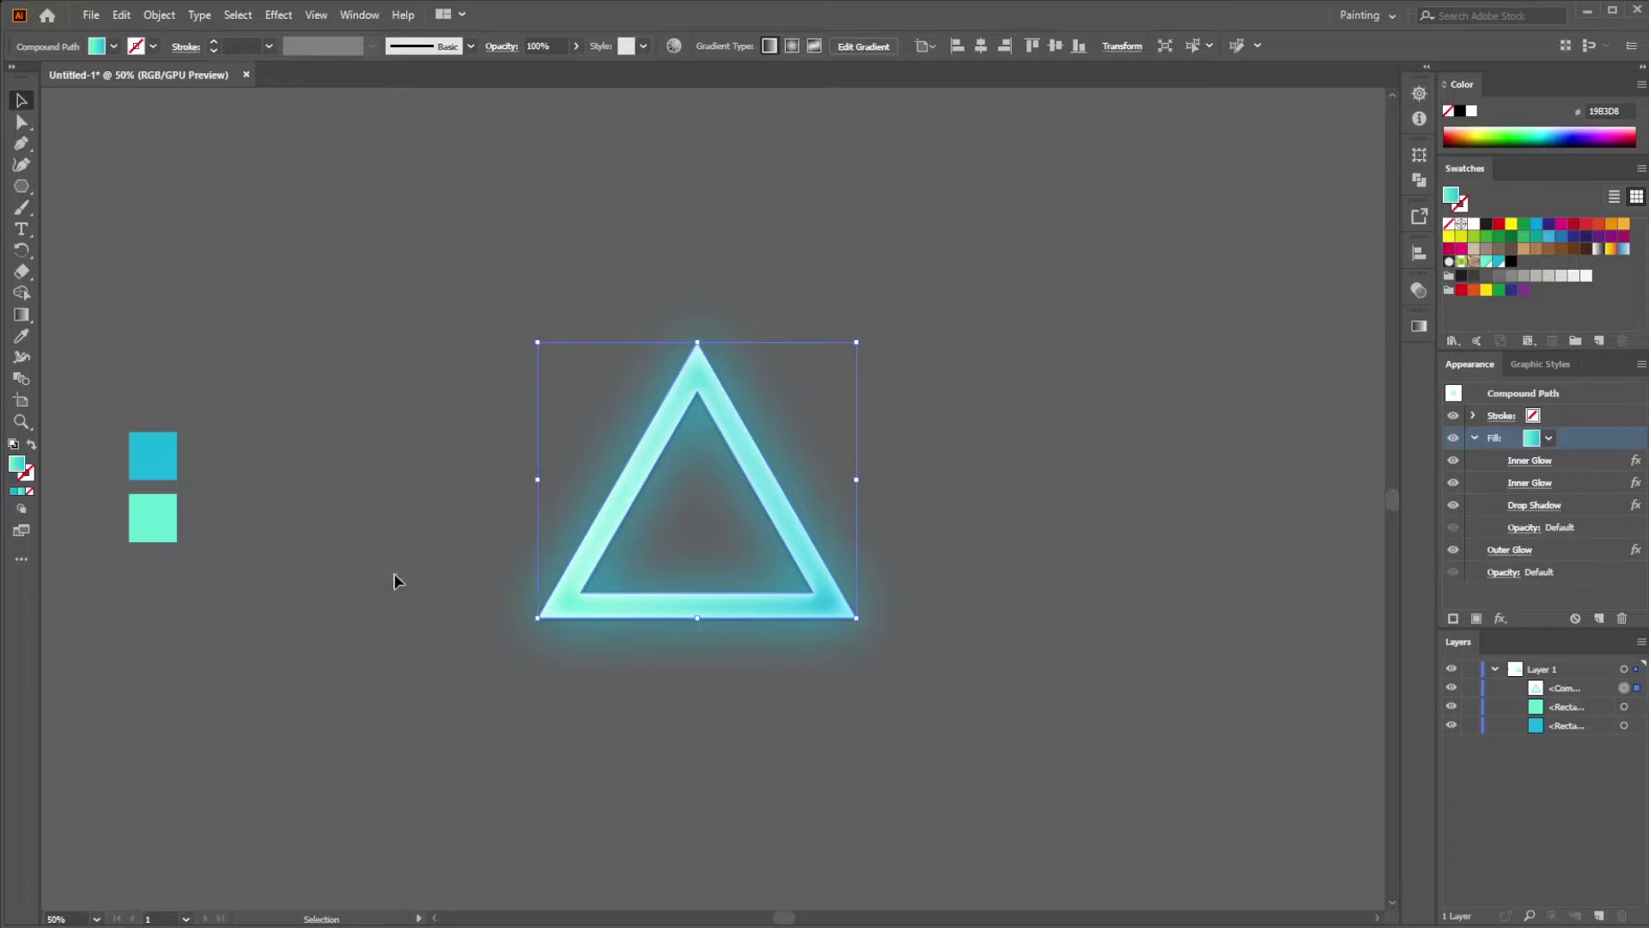
Give the triangular frame a mint green stroke with a weight of 2 pt
left_click(556, 700)
left_click(850, 614)
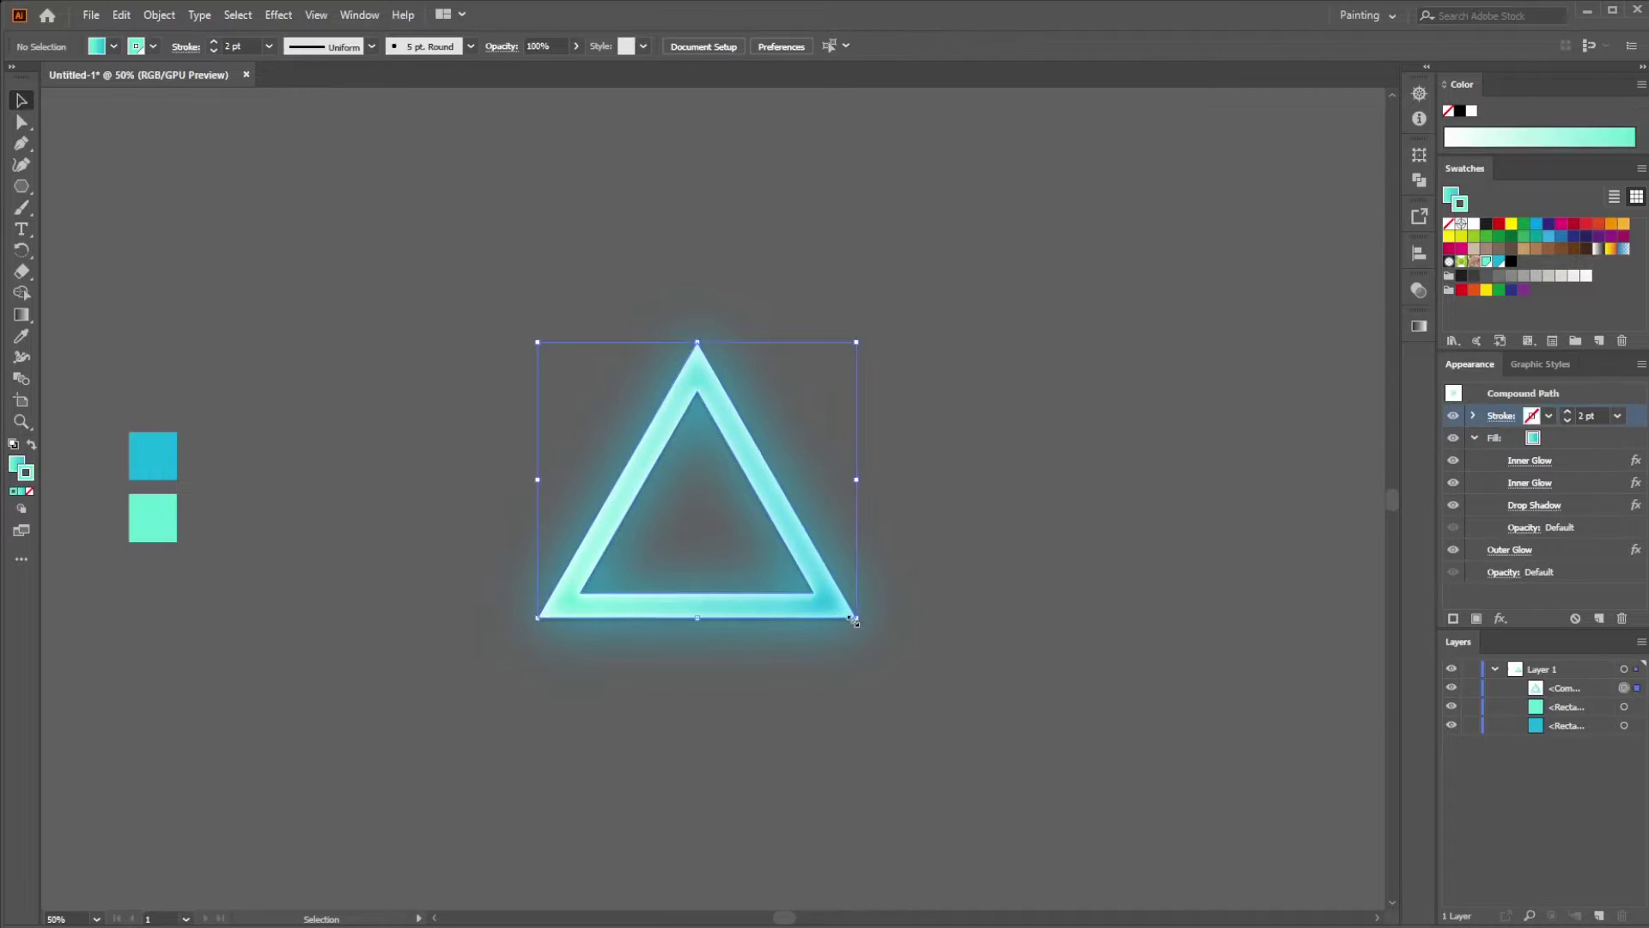
left_click(1547, 417)
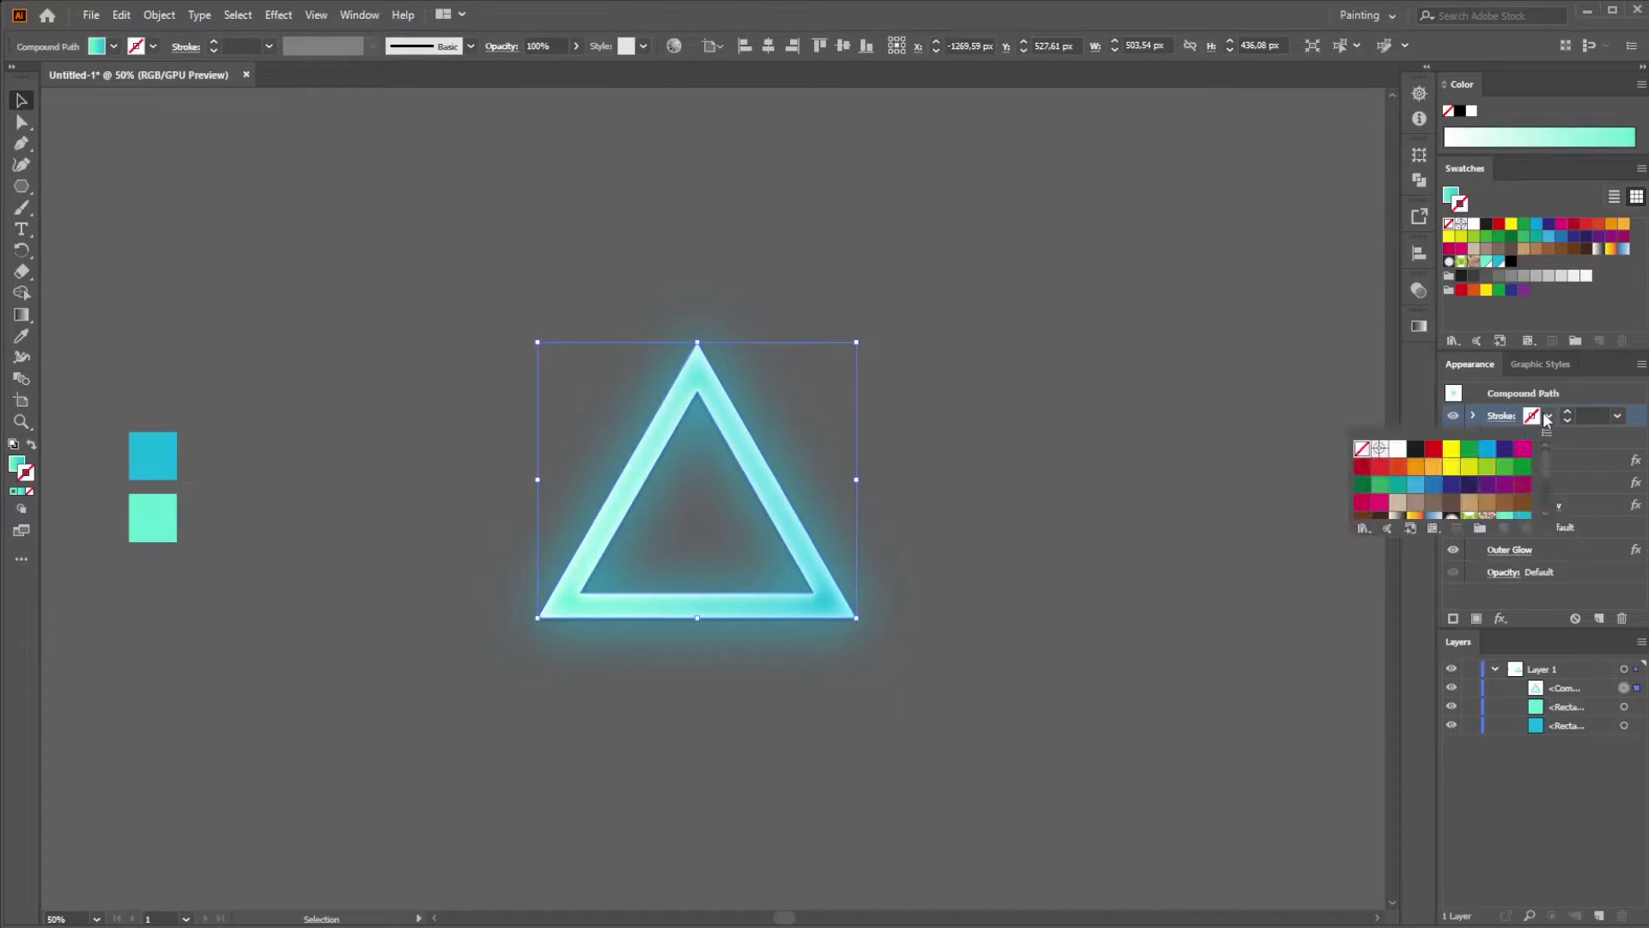
left_click(1508, 519)
left_click(1570, 416)
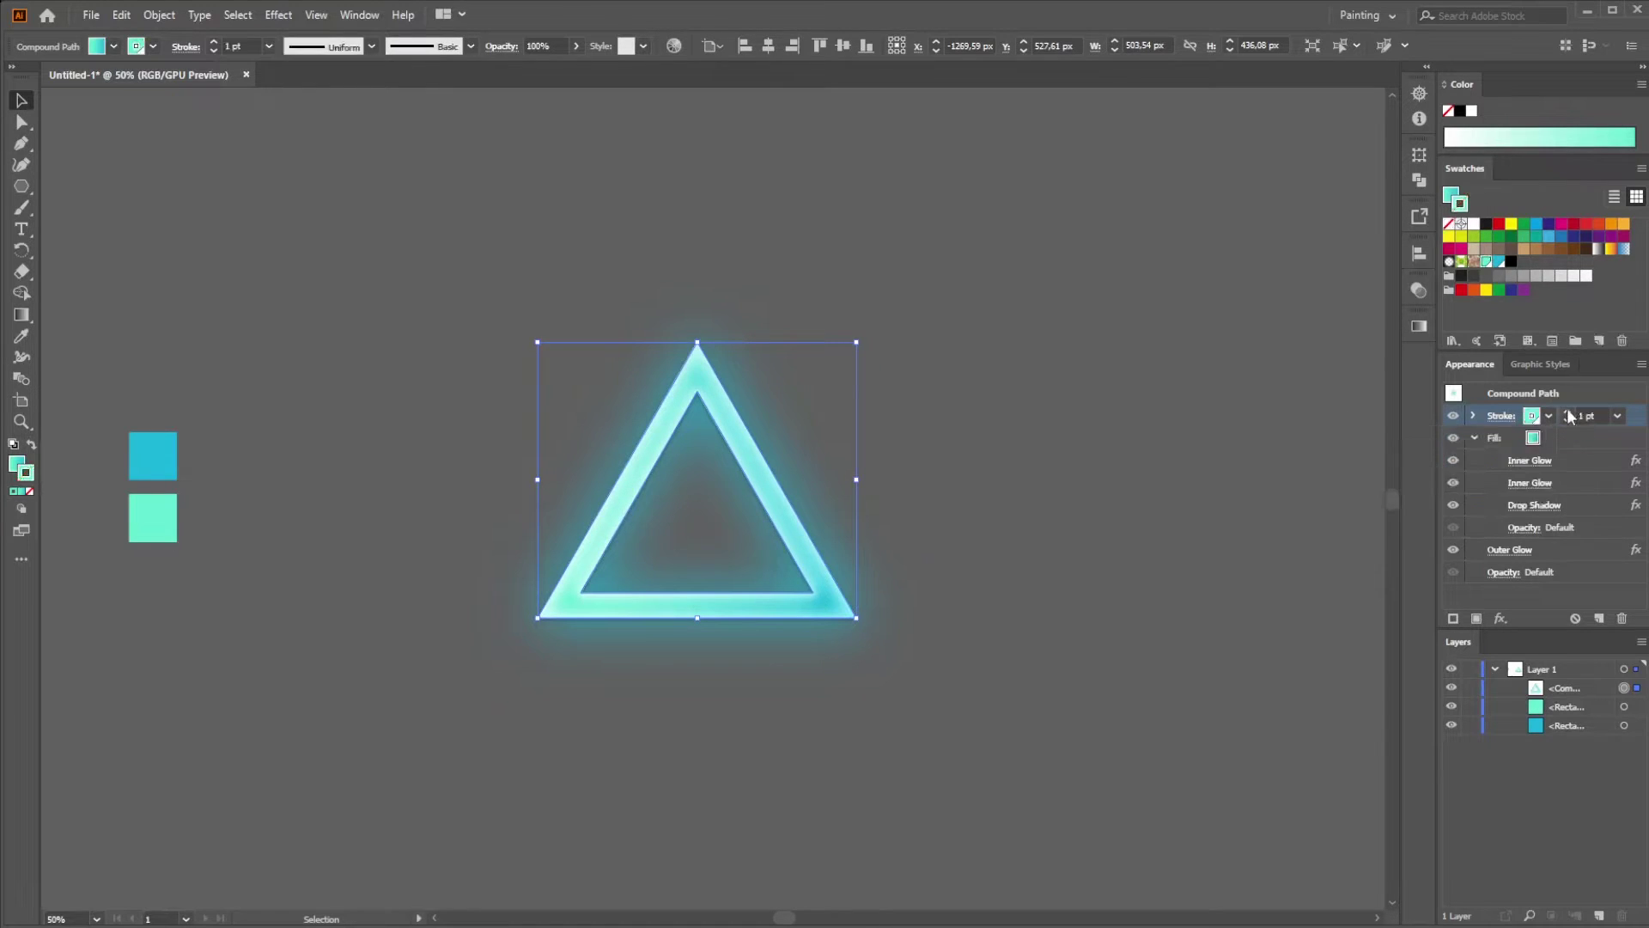
Apply a Gaussian Blur effect with a radius of 8 pixels to the triangular frame's stroke
left_click(1499, 618)
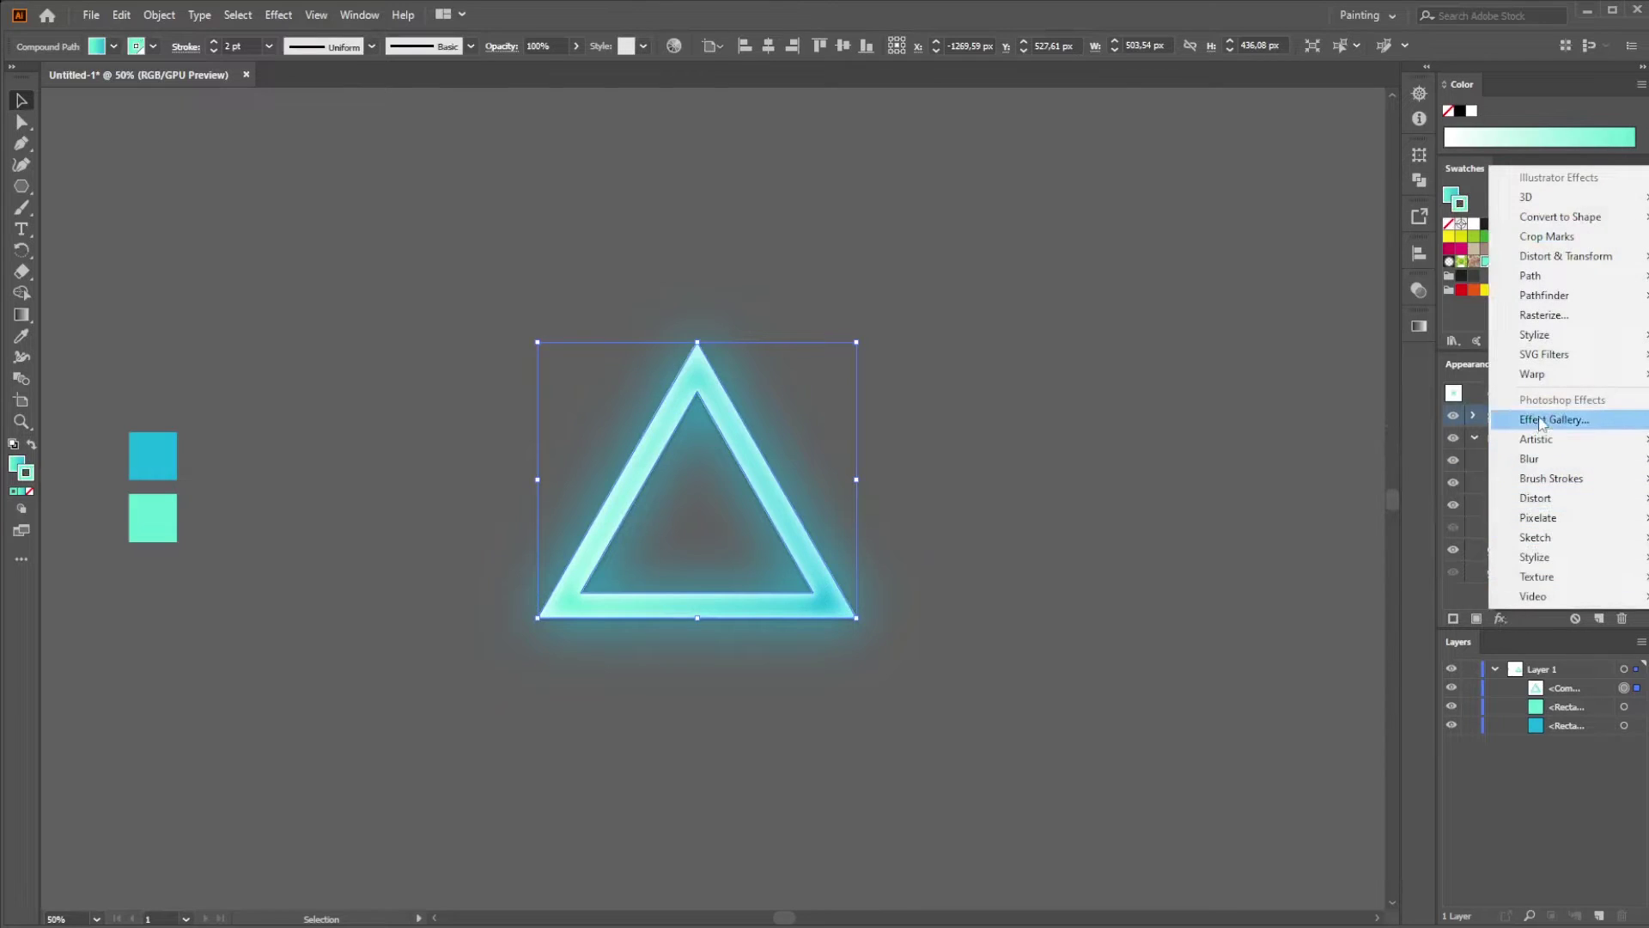
mouse_move(1533, 459)
left_click(1387, 456)
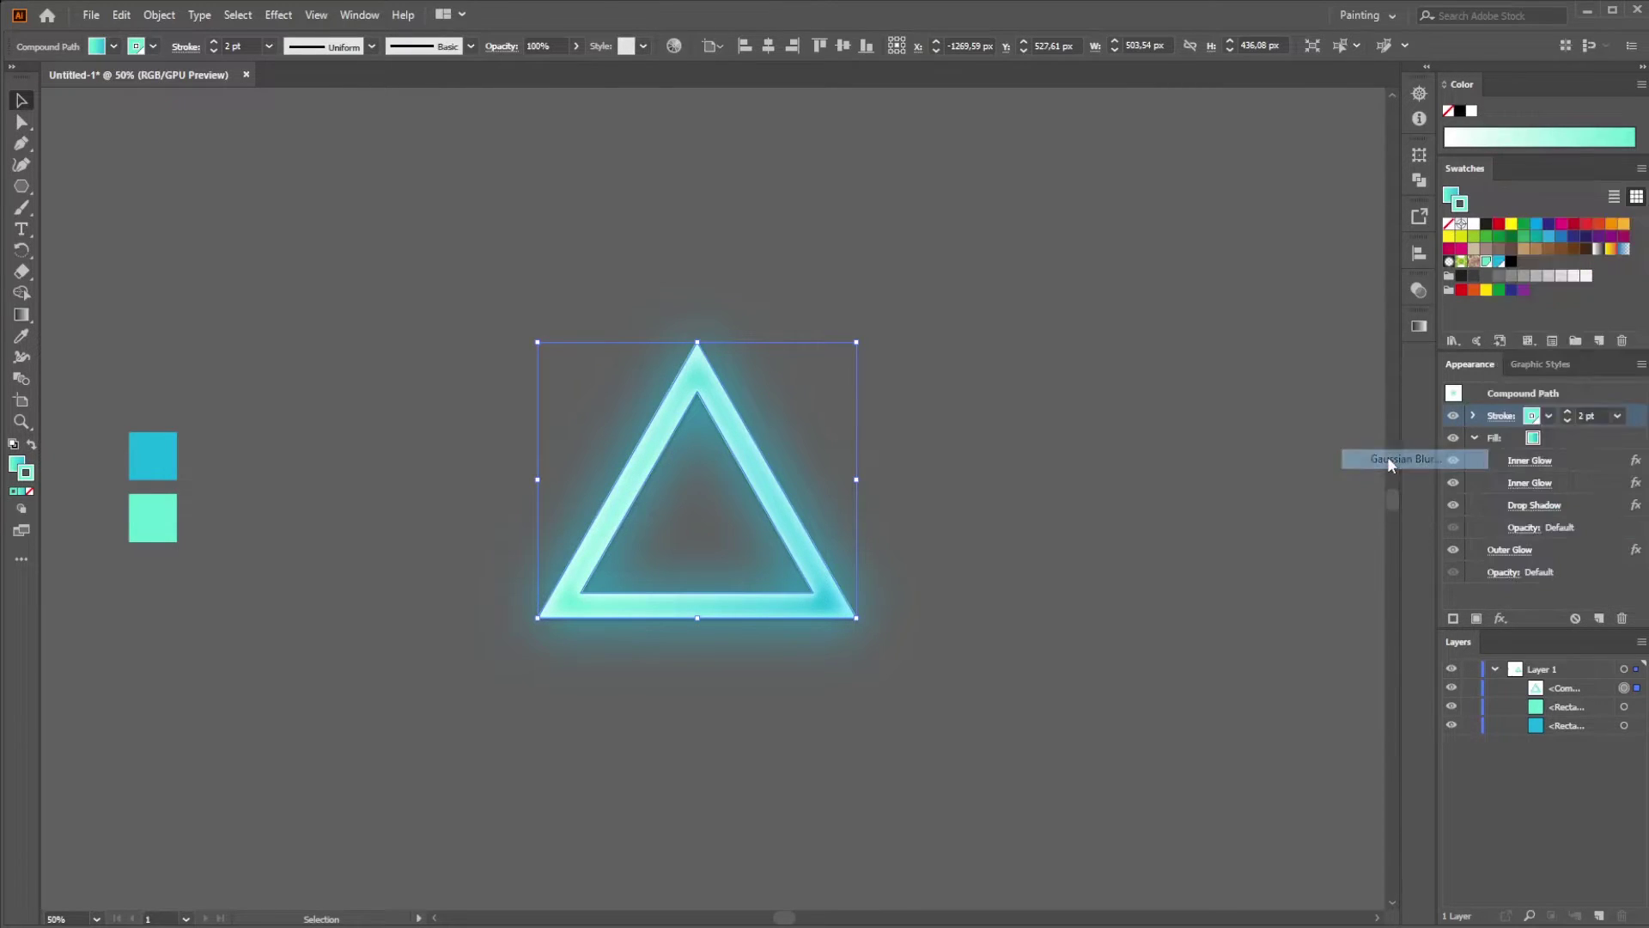
left_click(1021, 486)
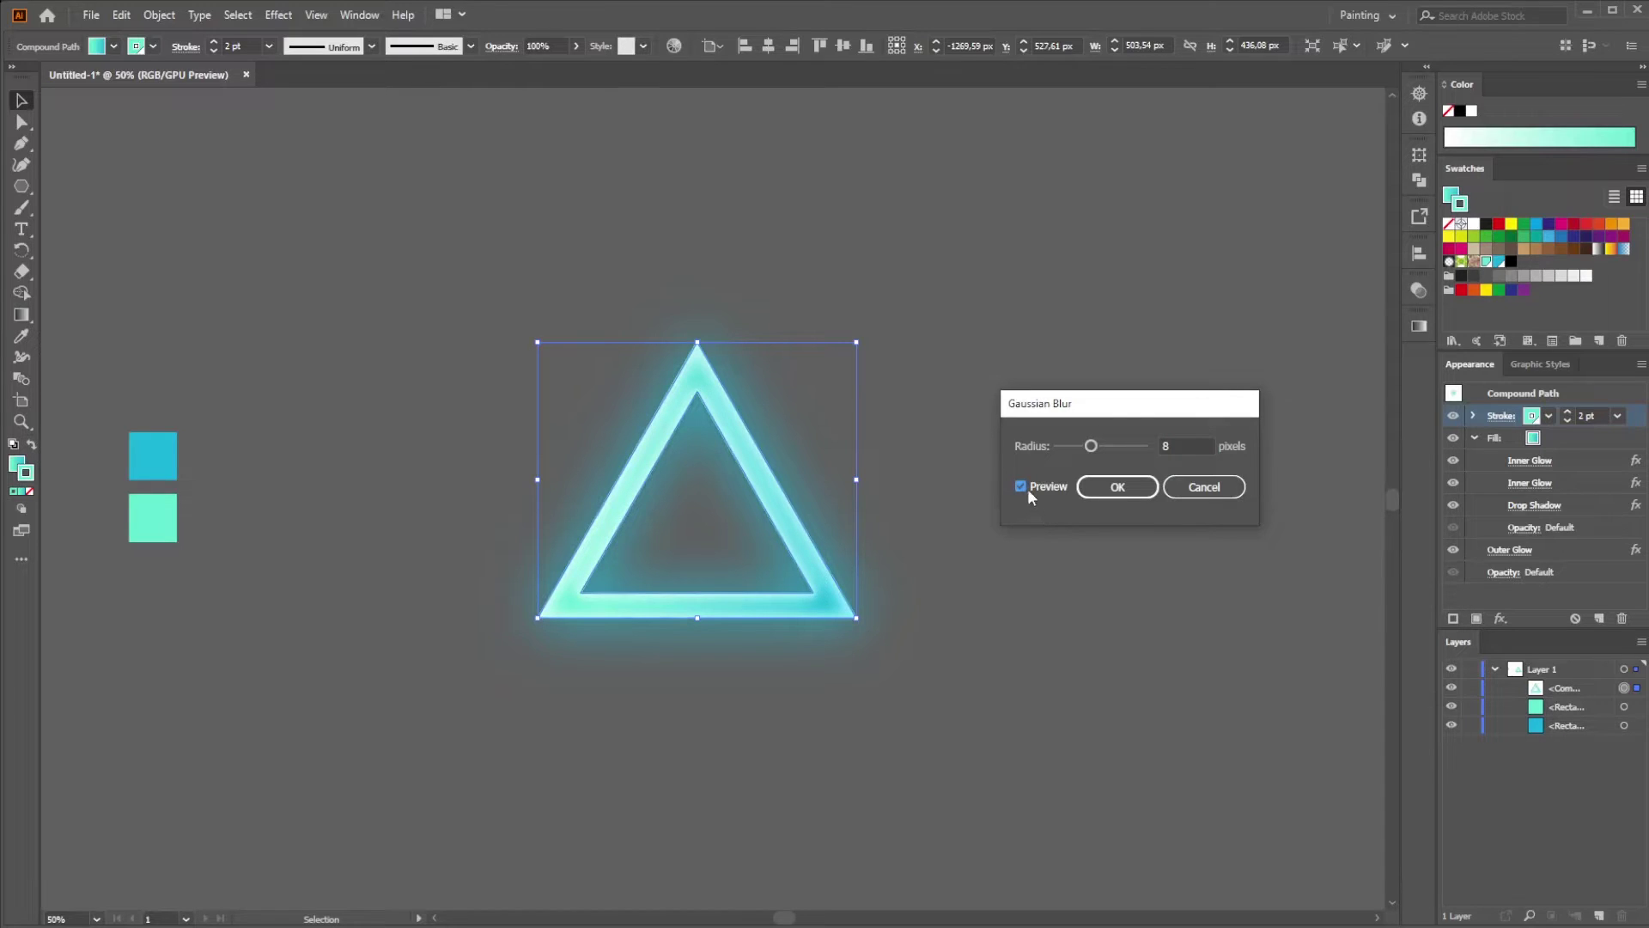
left_click_drag(1093, 445, 1089, 450)
left_click_drag(1108, 453, 1092, 449)
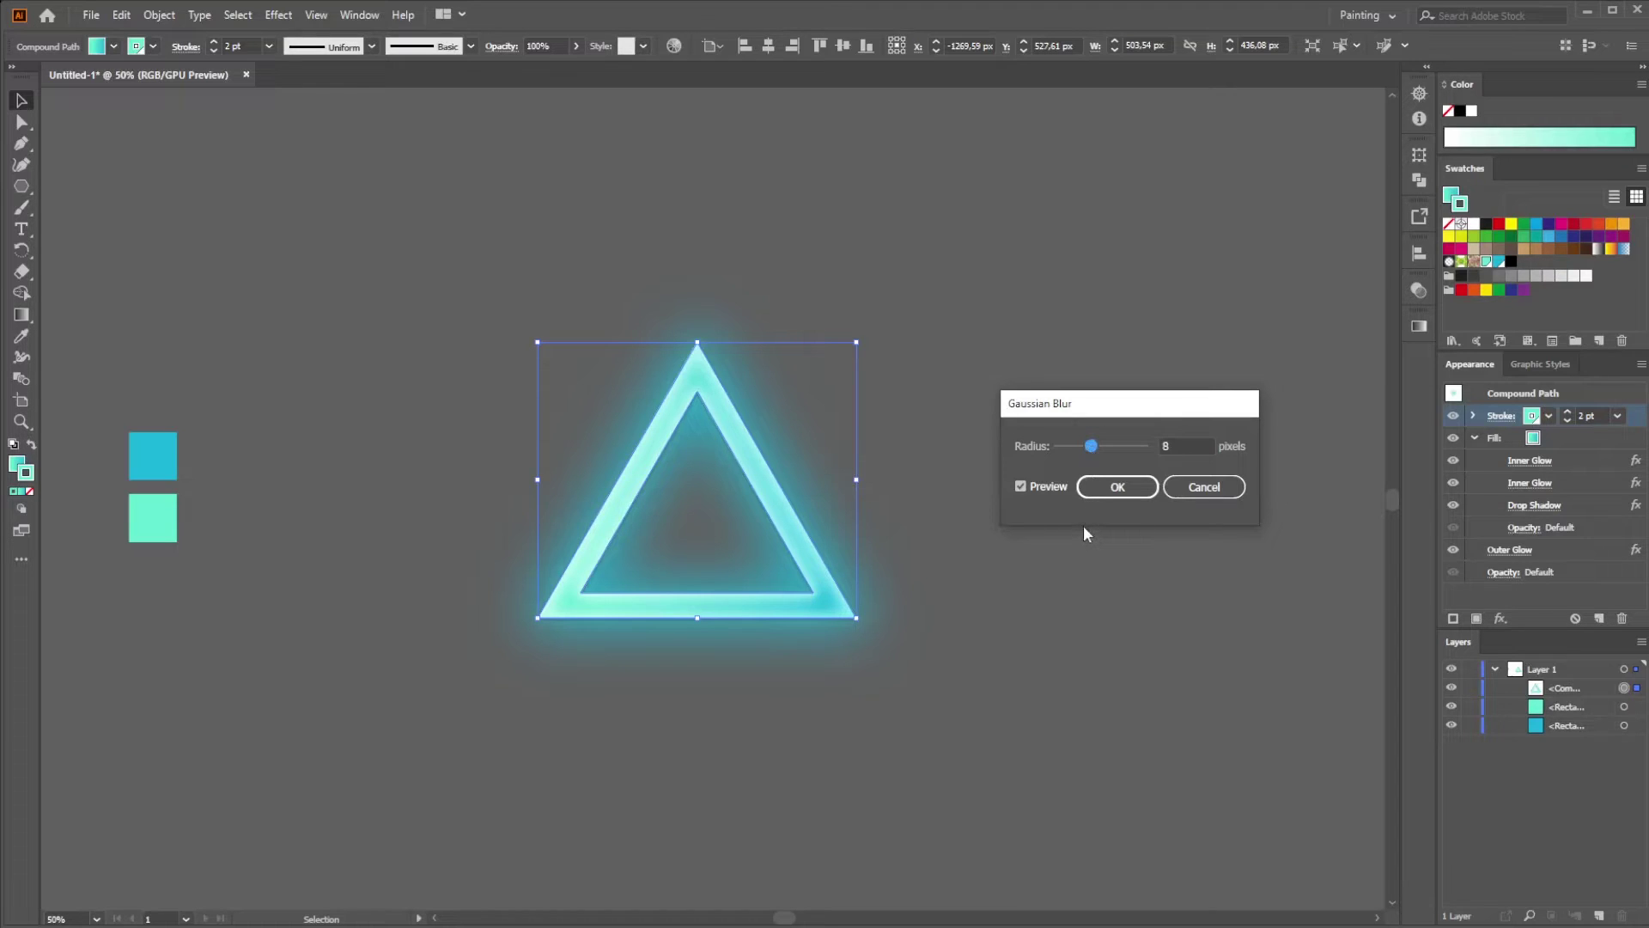
left_click(1112, 486)
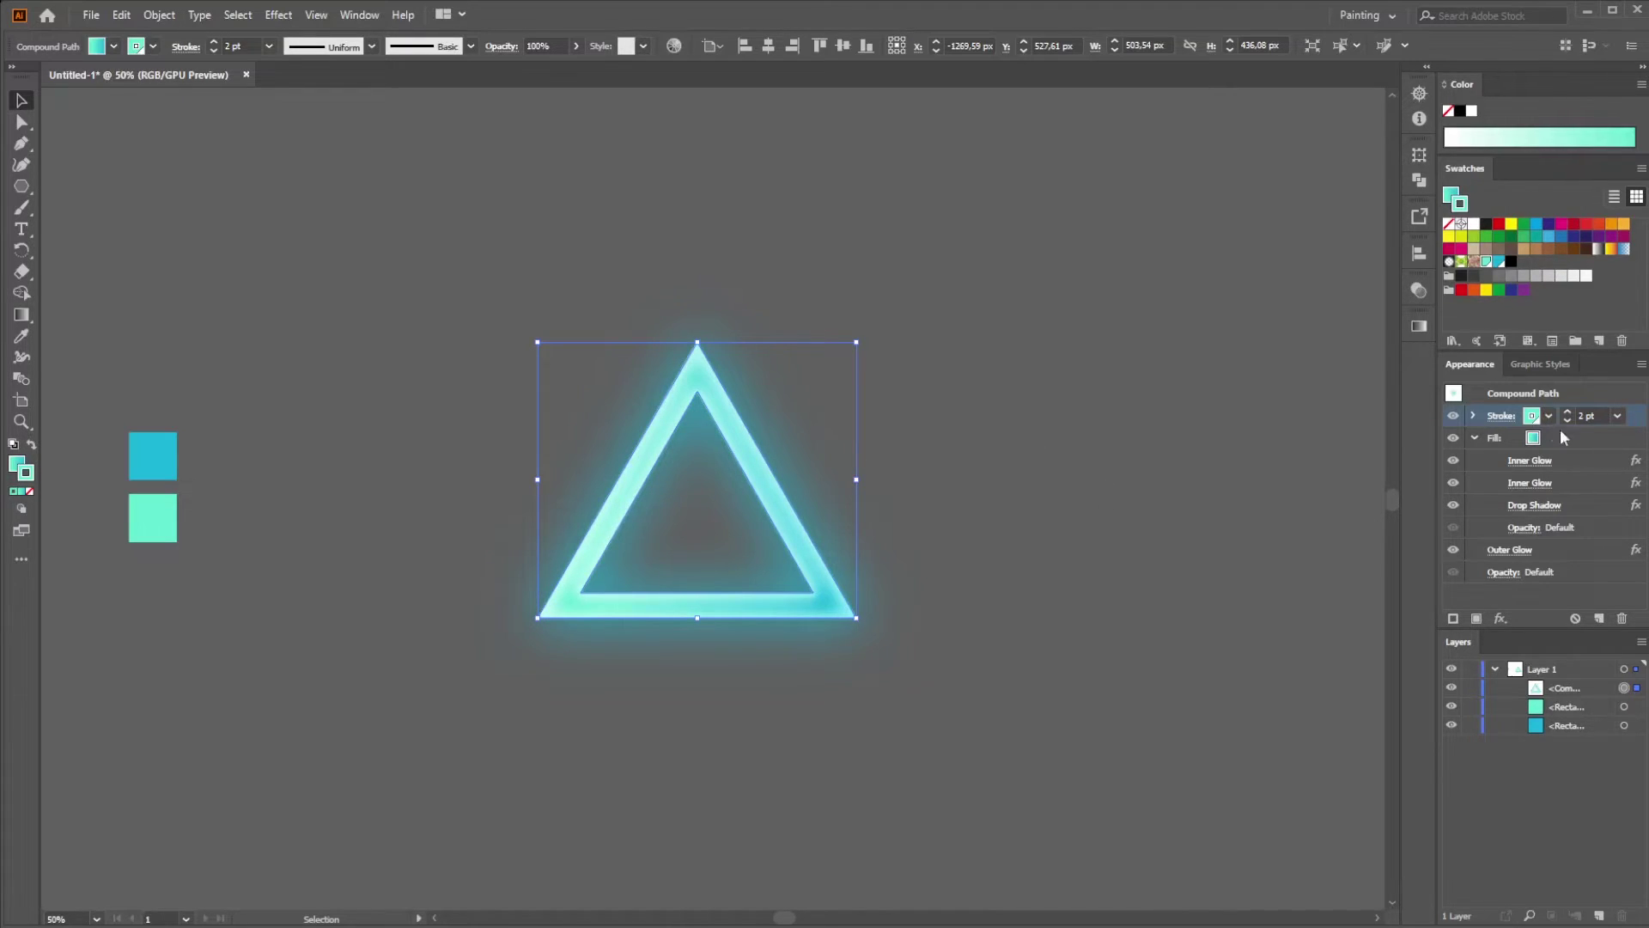
Align the frame's stroke to the outside of the path
left_click(1501, 417)
left_click(1421, 513)
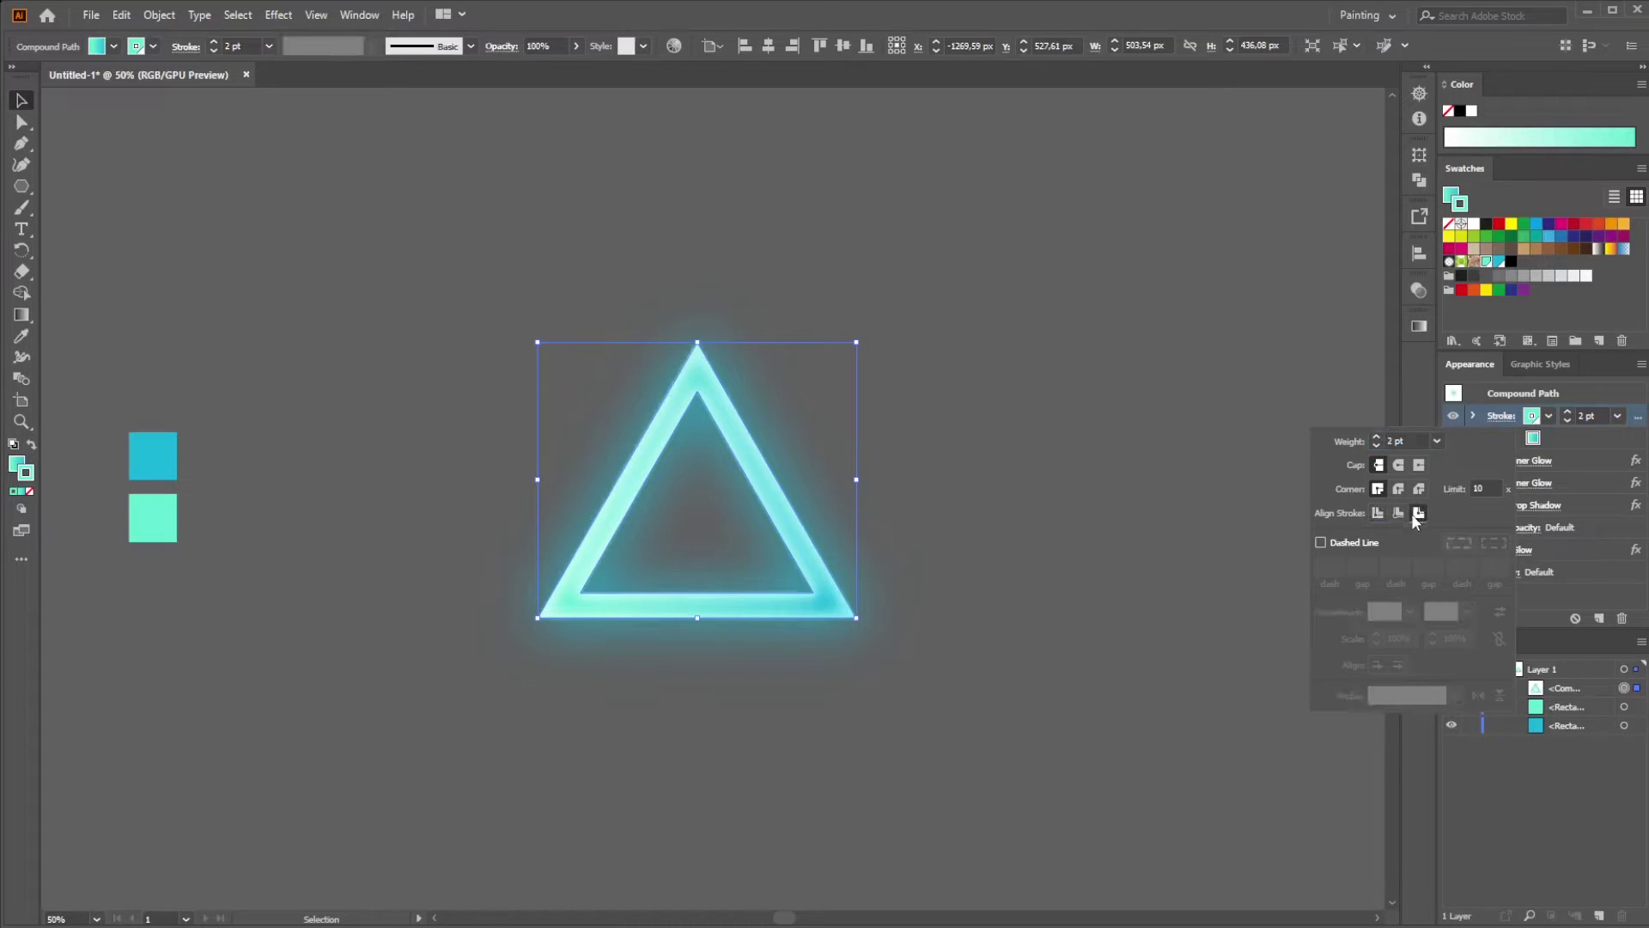
left_click(496, 622)
Duplicate the triangular frame to its left and scale the copy down to about 223 by 193 px
left_click(616, 550)
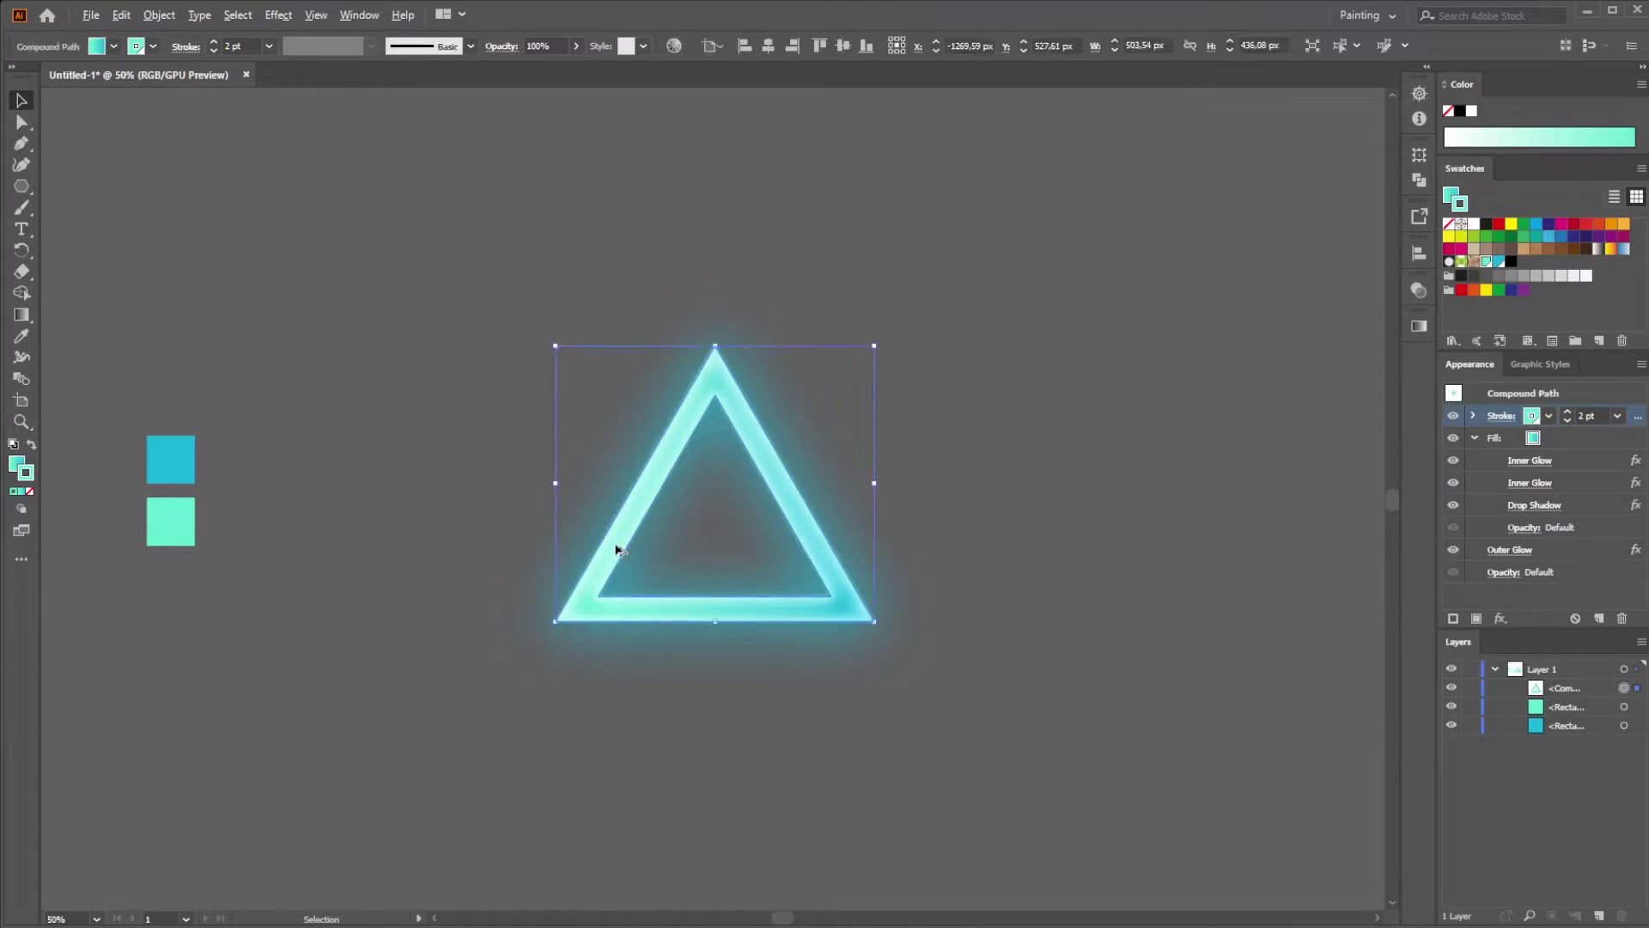
left_click_drag(614, 549, 276, 564)
left_click(331, 656)
left_click(314, 616)
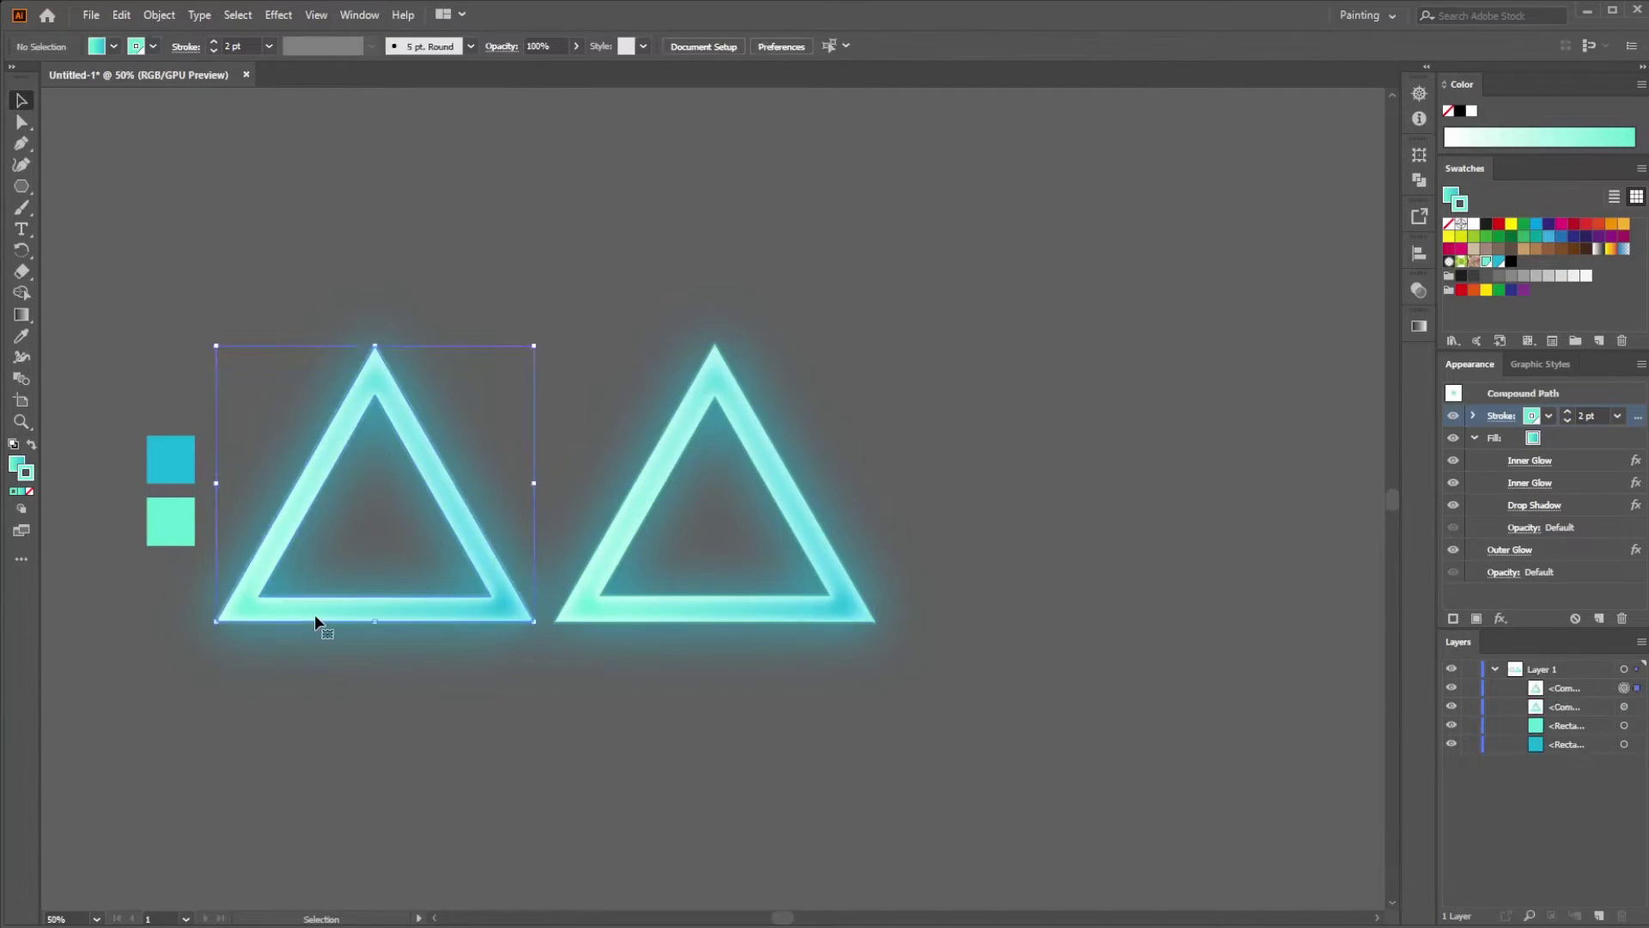
left_click_drag(533, 346, 441, 385)
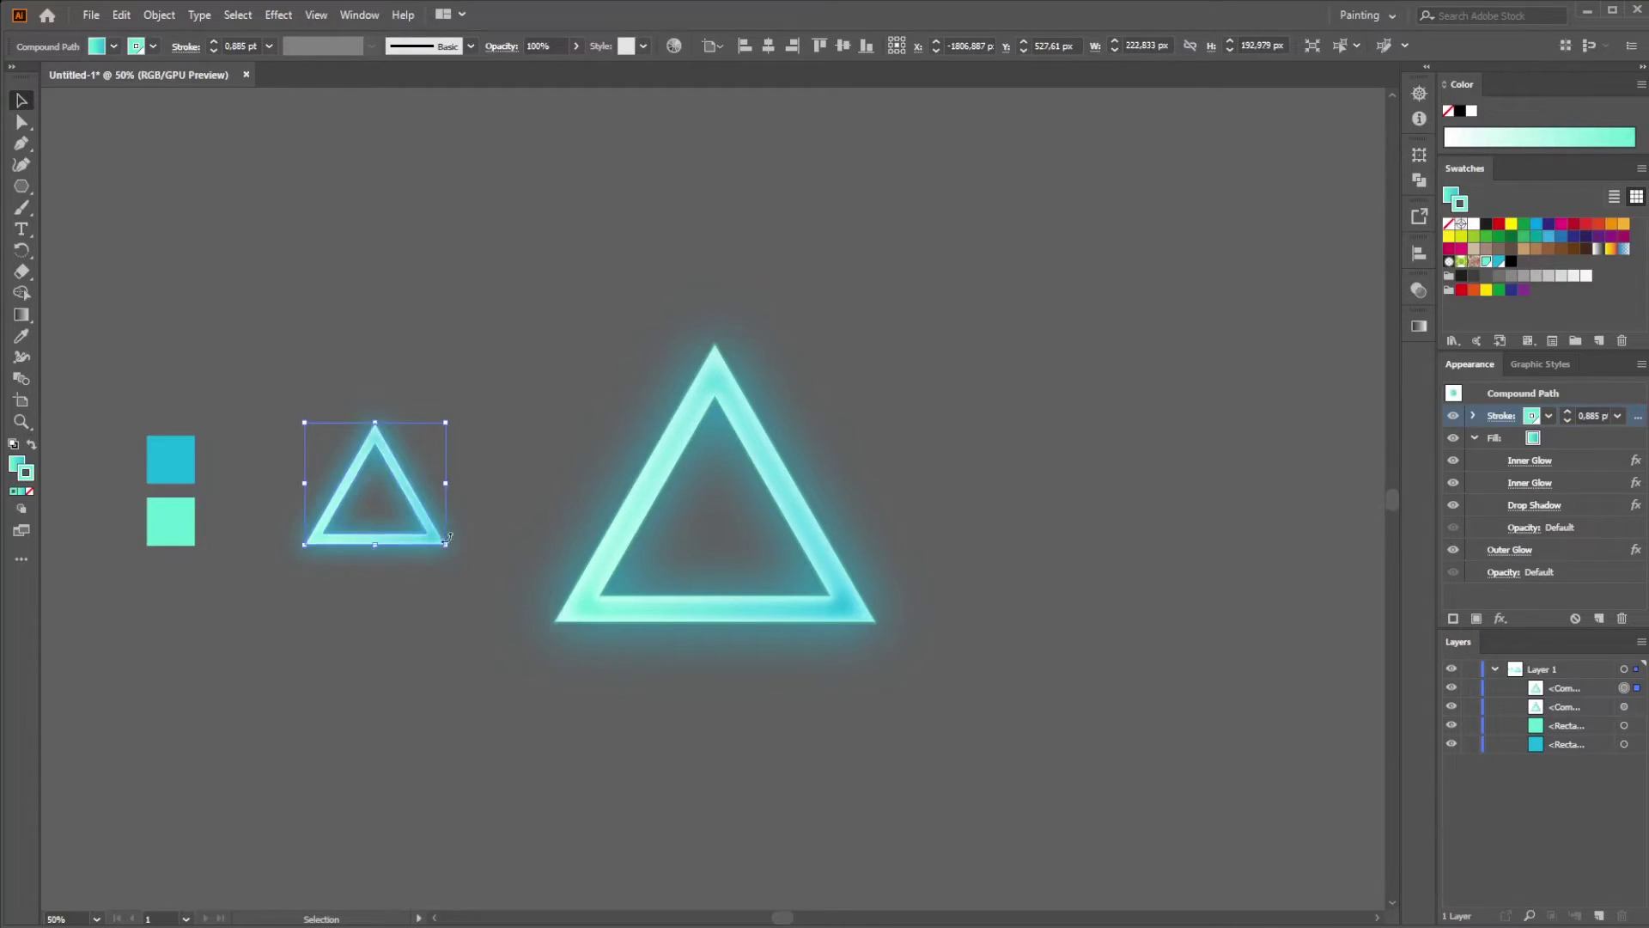
Rotate the small triangle about 57° counterclockwise and place it pointing down across the large frame's left side
left_click_drag(452, 414, 410, 349)
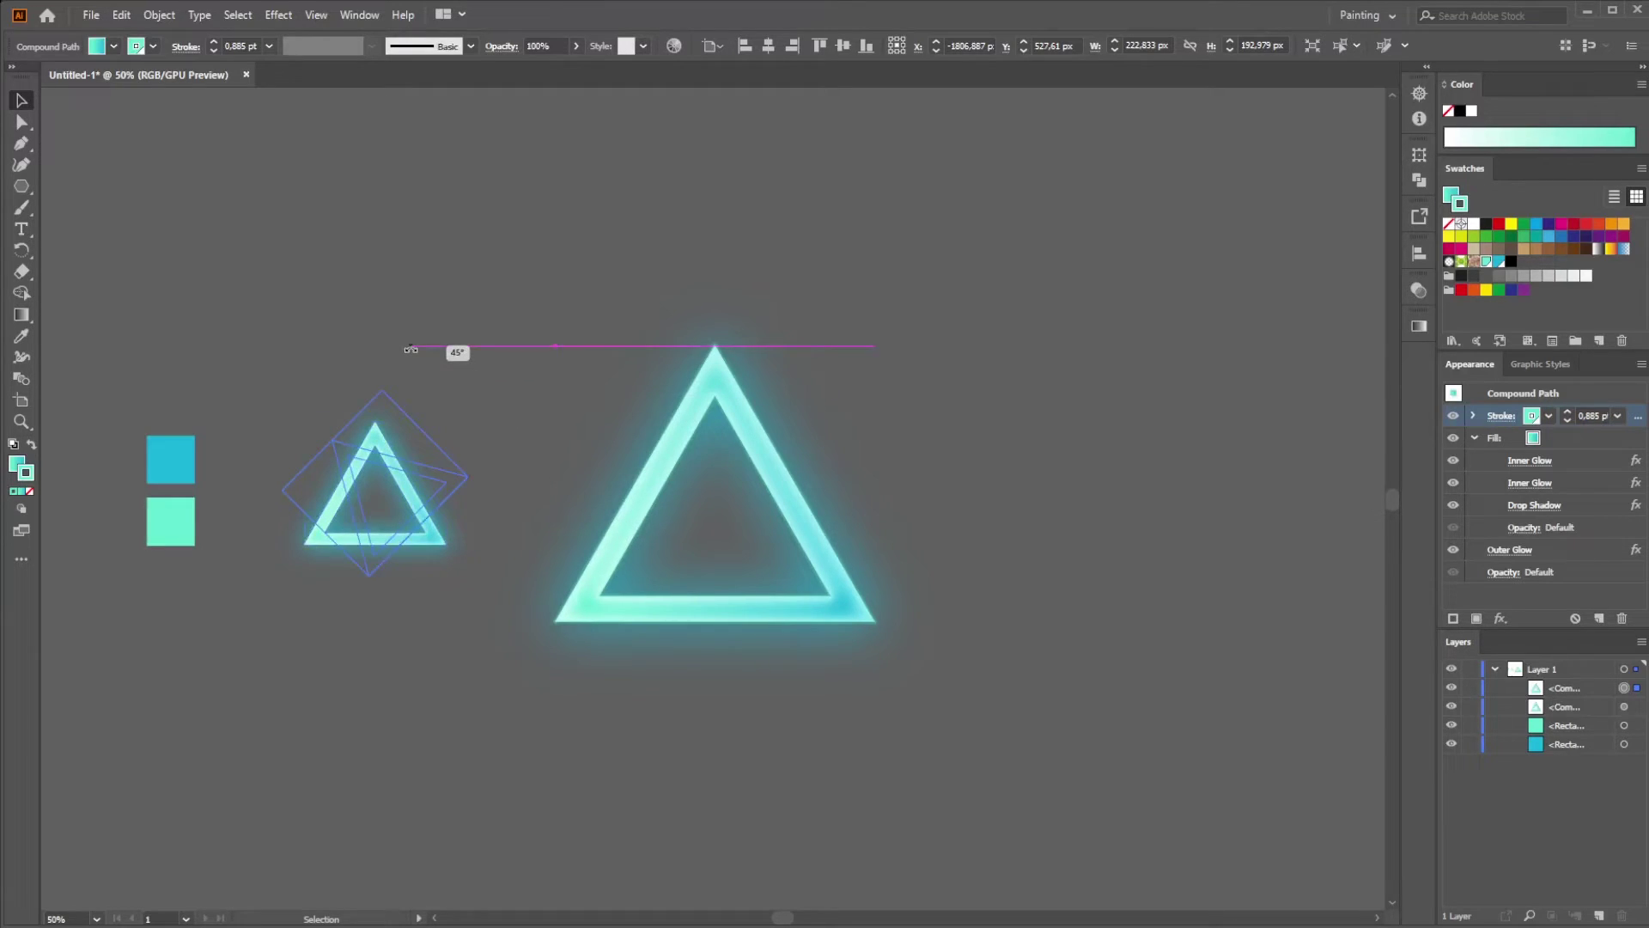
left_click_drag(410, 349, 412, 350)
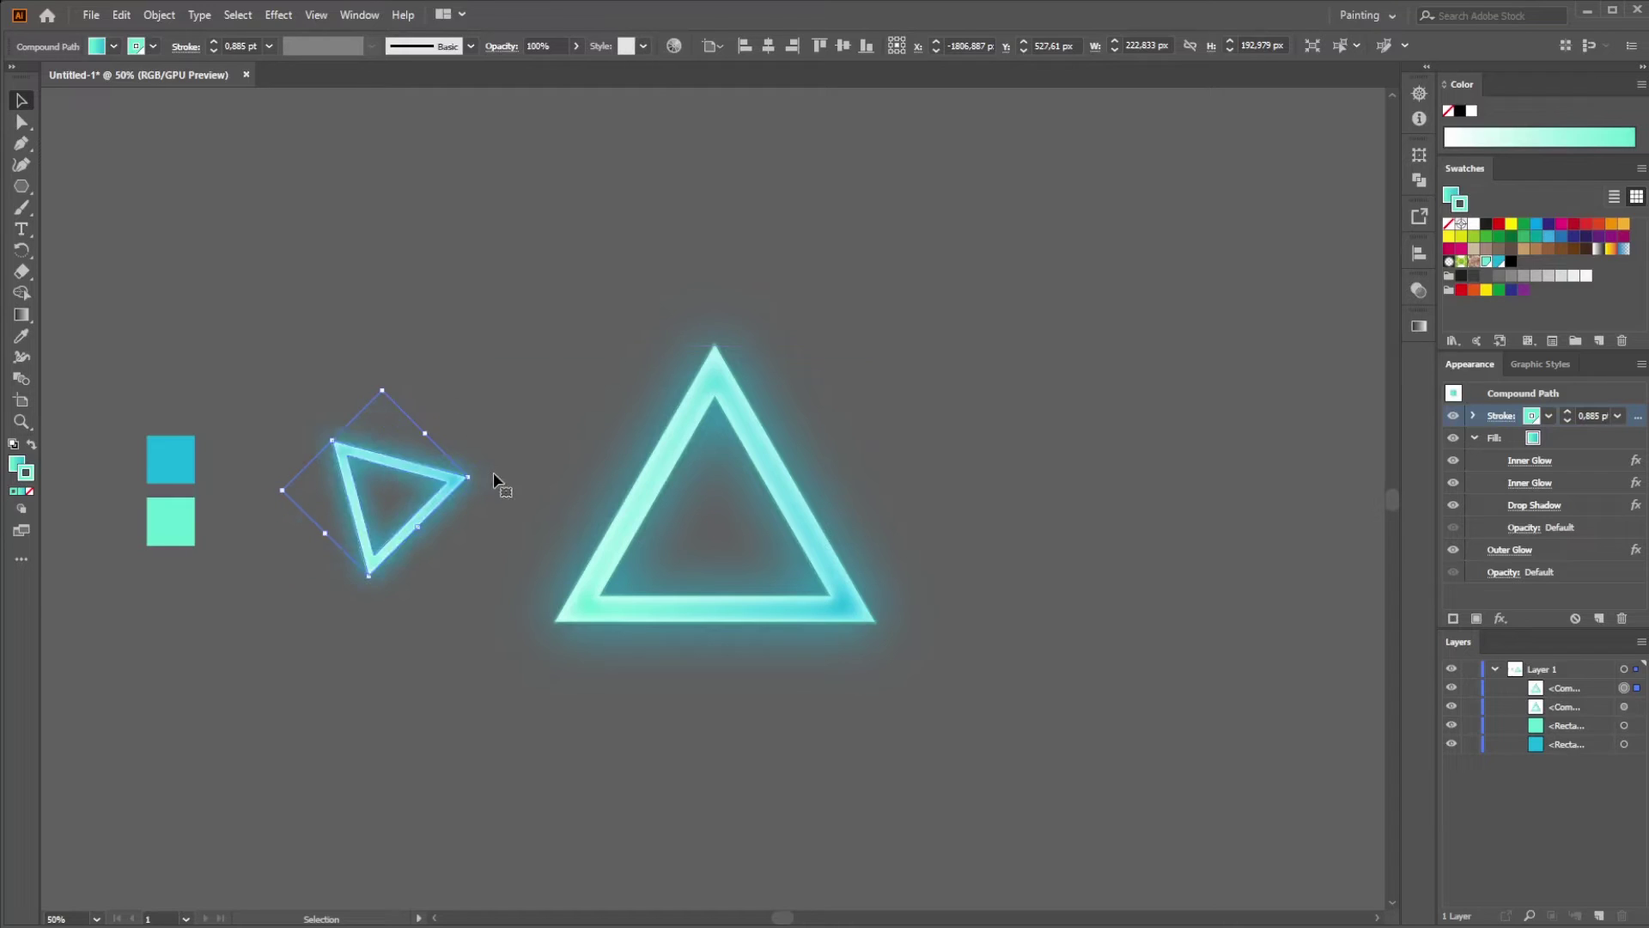
left_click_drag(445, 490, 717, 410)
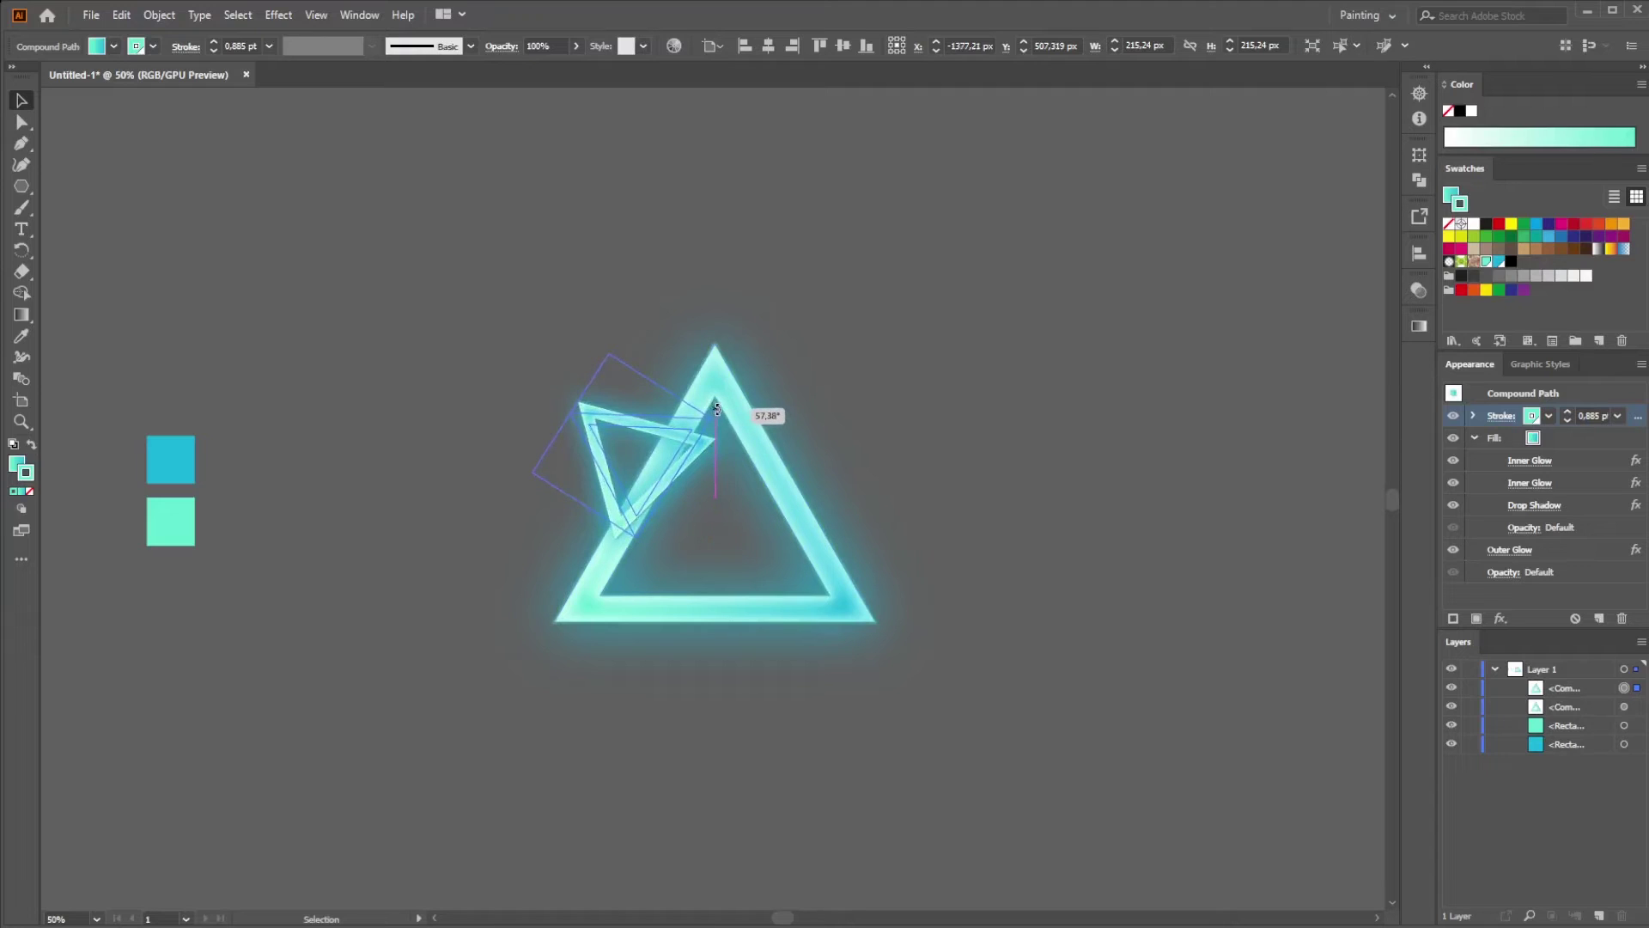
left_click_drag(696, 482, 692, 485)
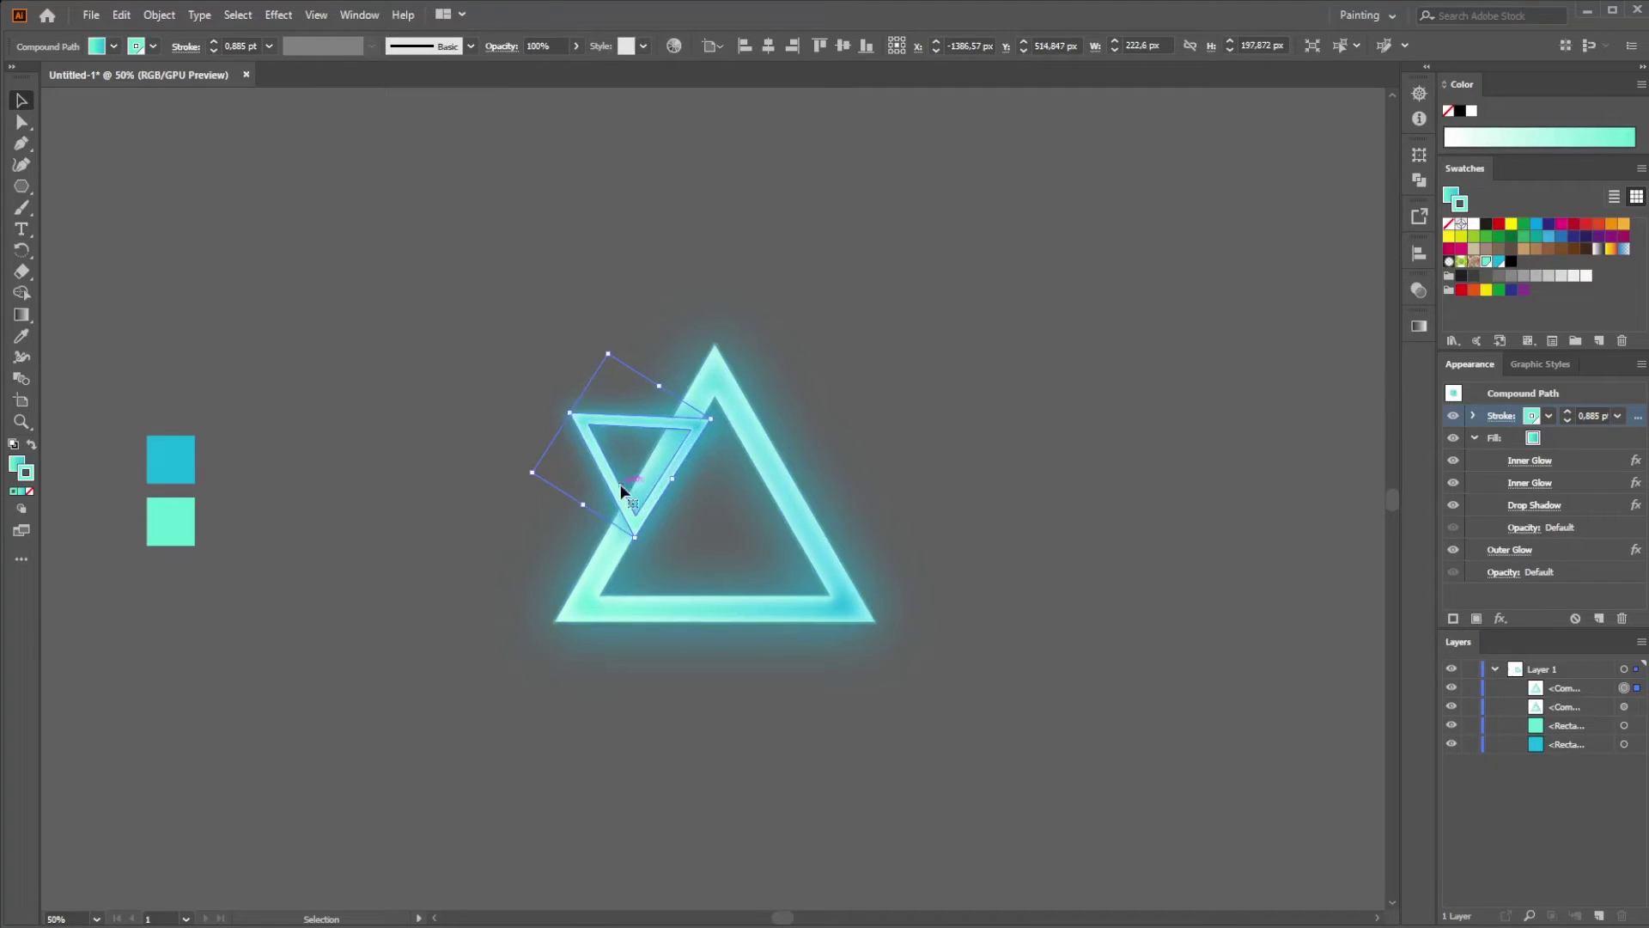
Place a copy of the small triangle across the large frame's right side, reflected about the vertical axis
left_click_drag(679, 465, 857, 452)
right_click(857, 452)
mouse_move(964, 640)
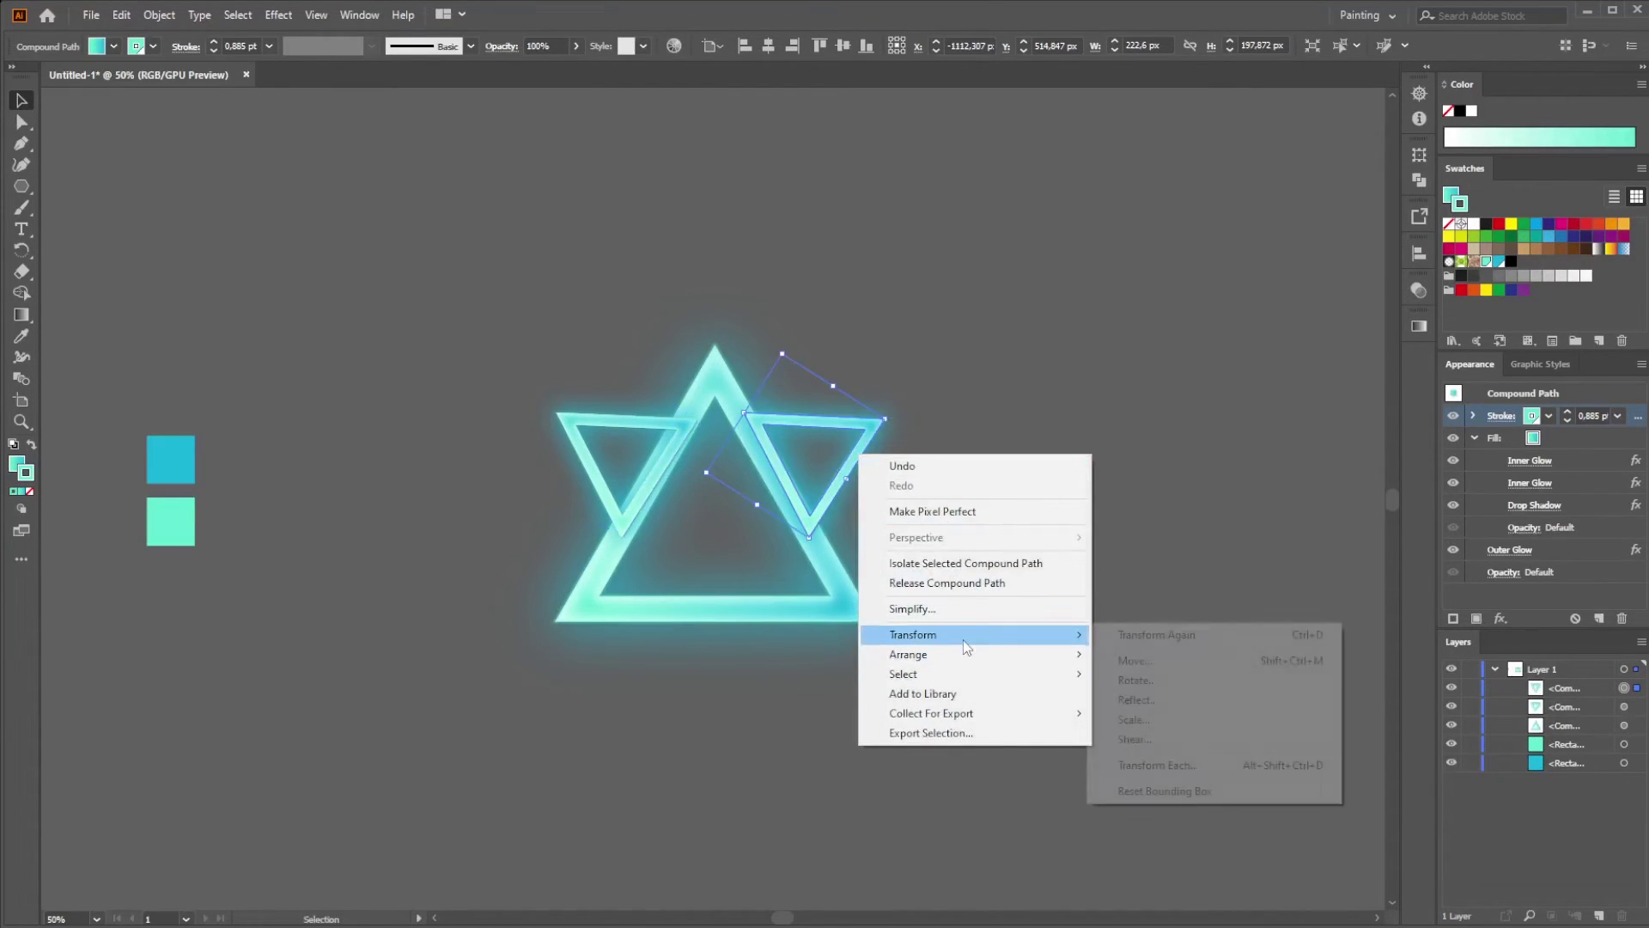
left_click(1133, 699)
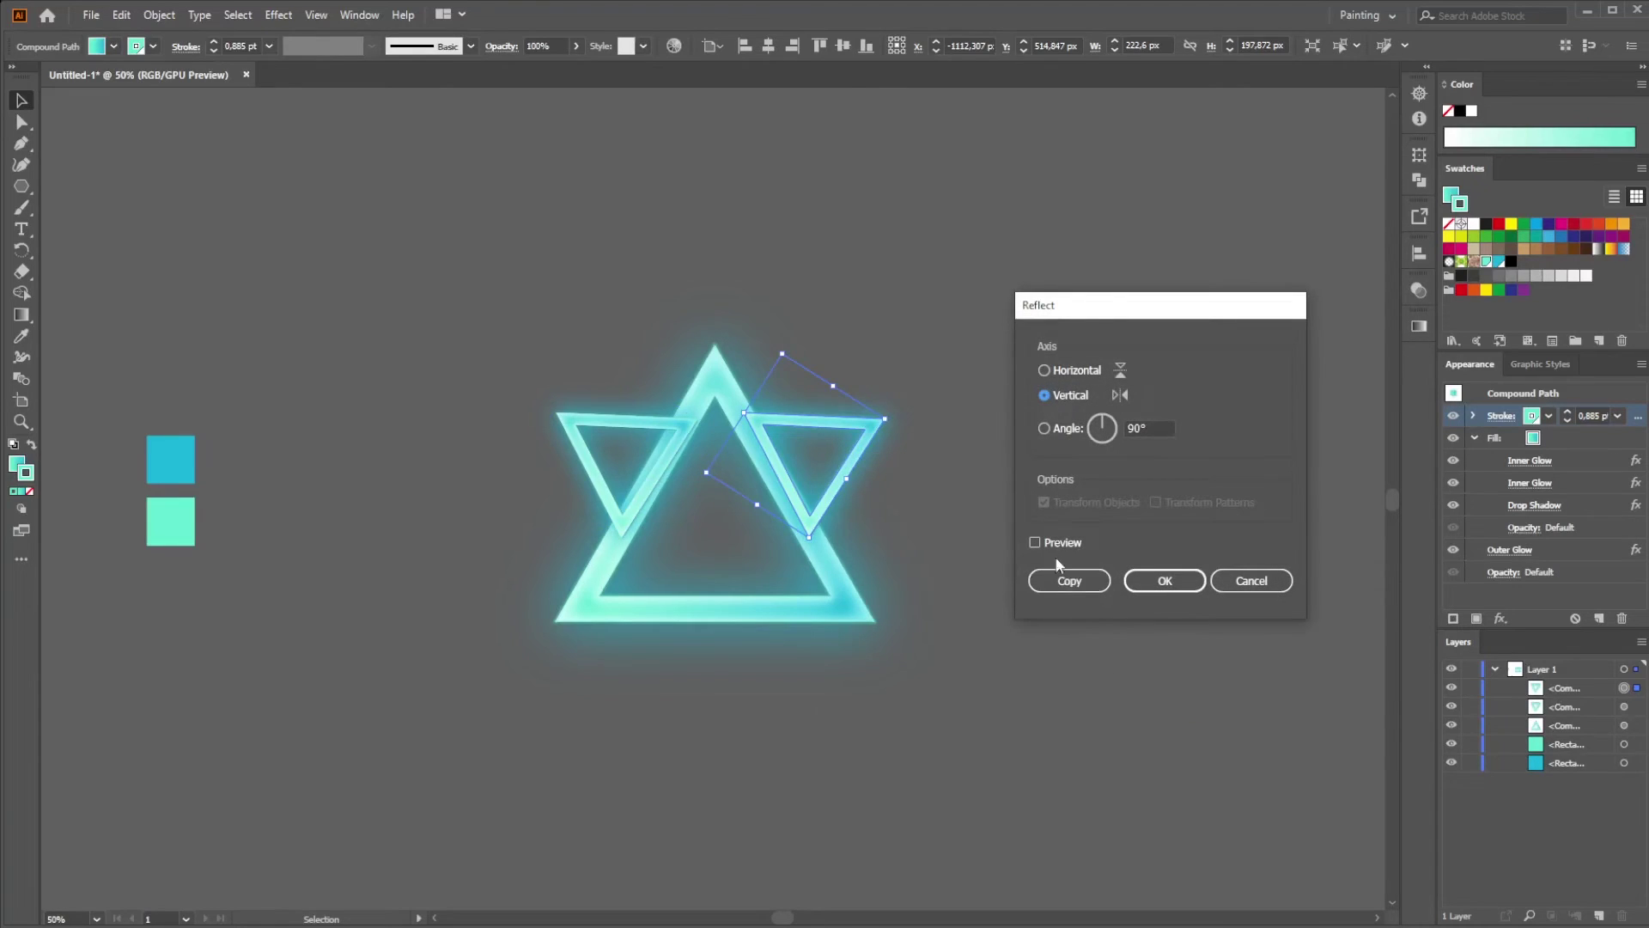
left_click(1165, 580)
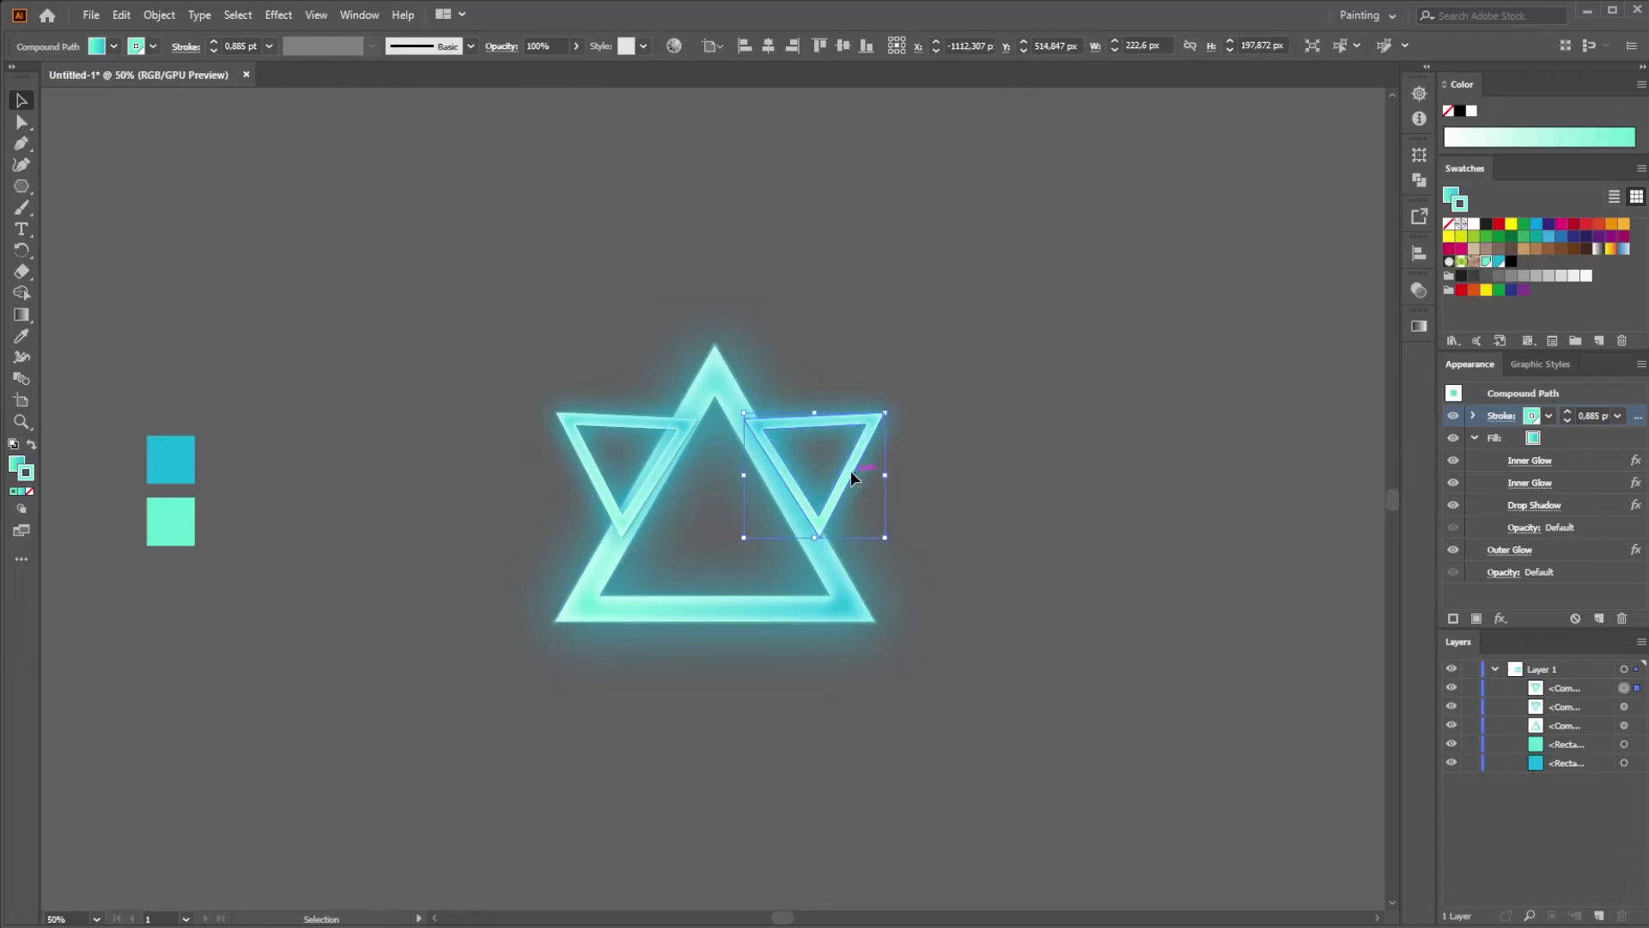
left_click_drag(848, 477, 846, 474)
left_click(951, 470)
Select both small triangles and send them to the back, behind the large frame
left_click(845, 474)
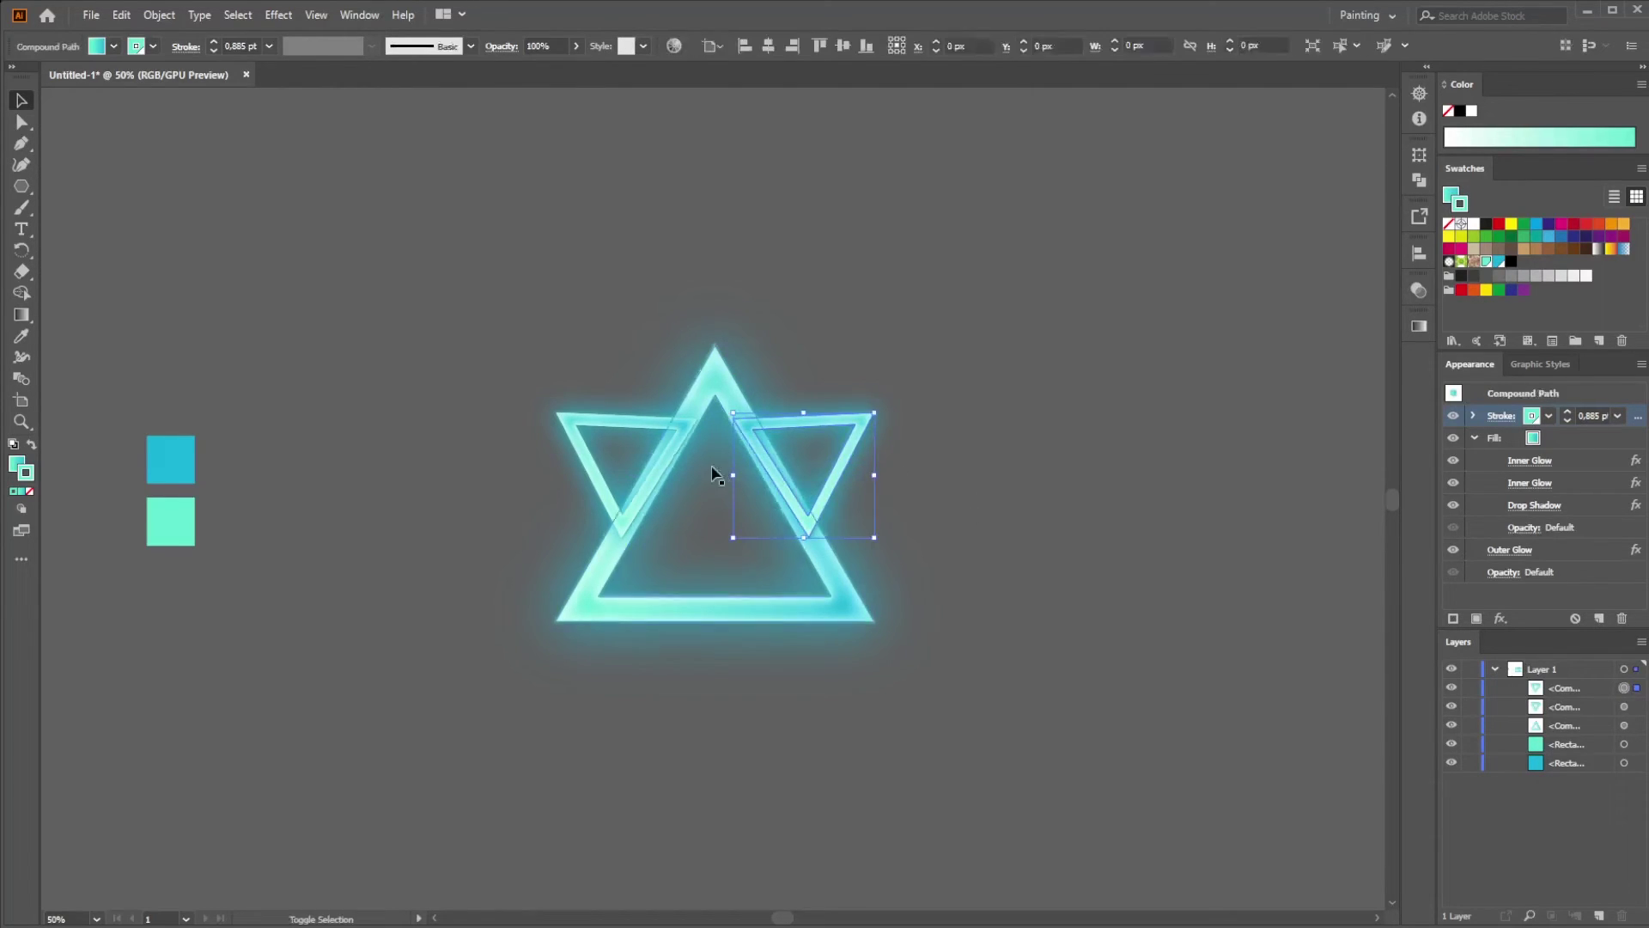
left_click(685, 430, "shift")
right_click(685, 430)
mouse_move(770, 615)
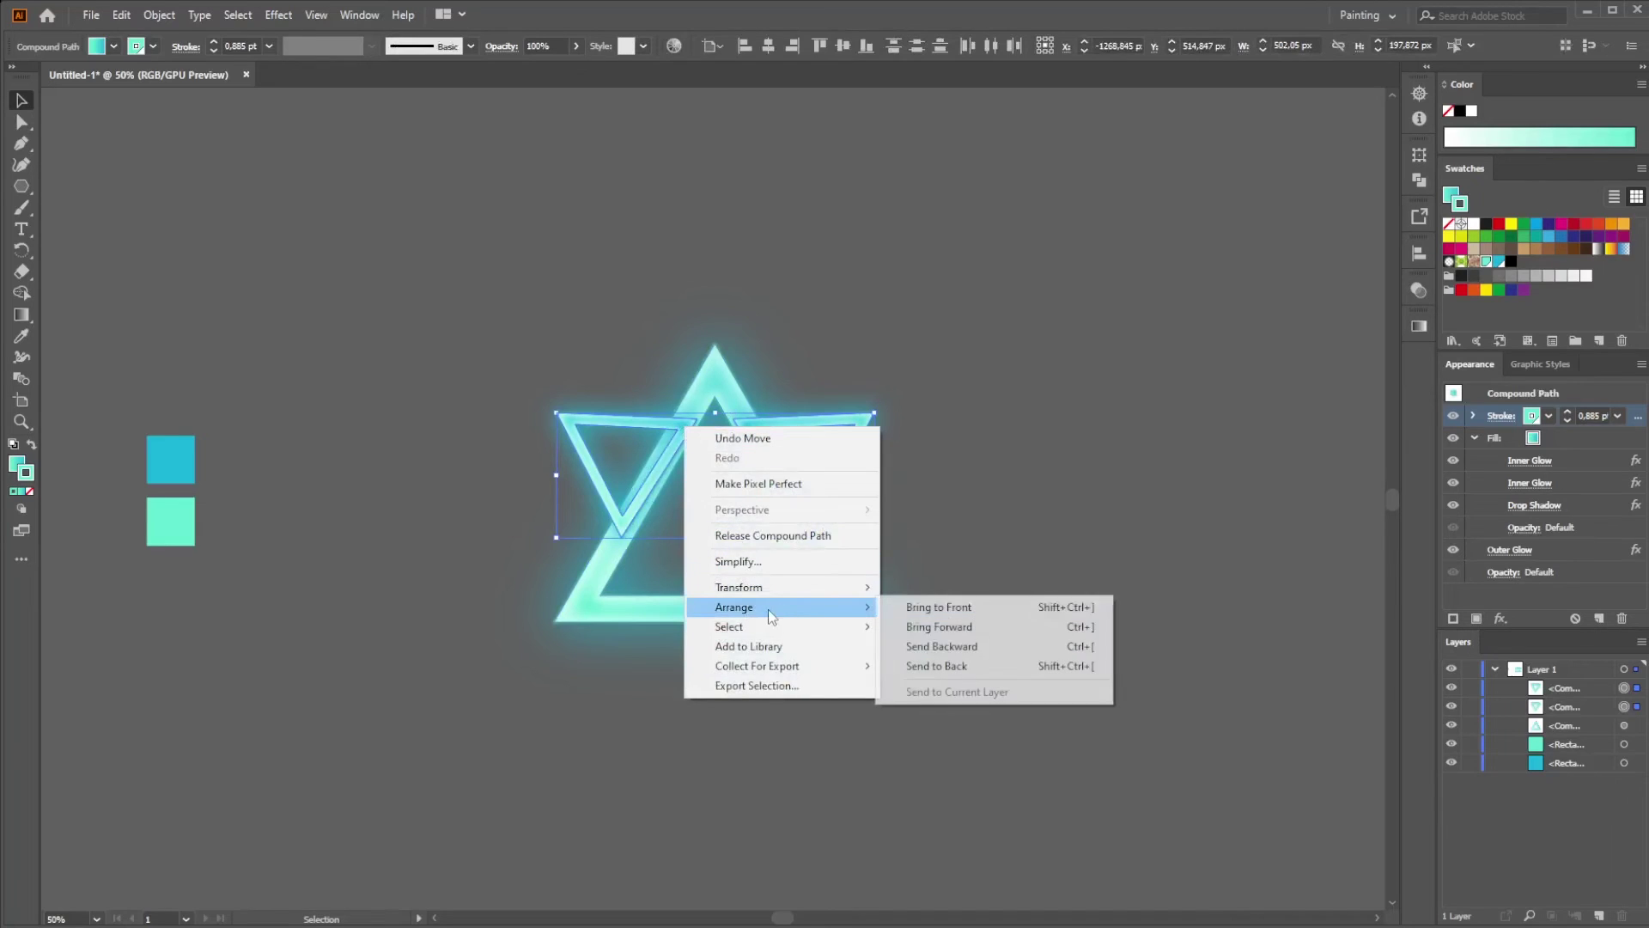
left_click(961, 666)
left_click(1071, 650)
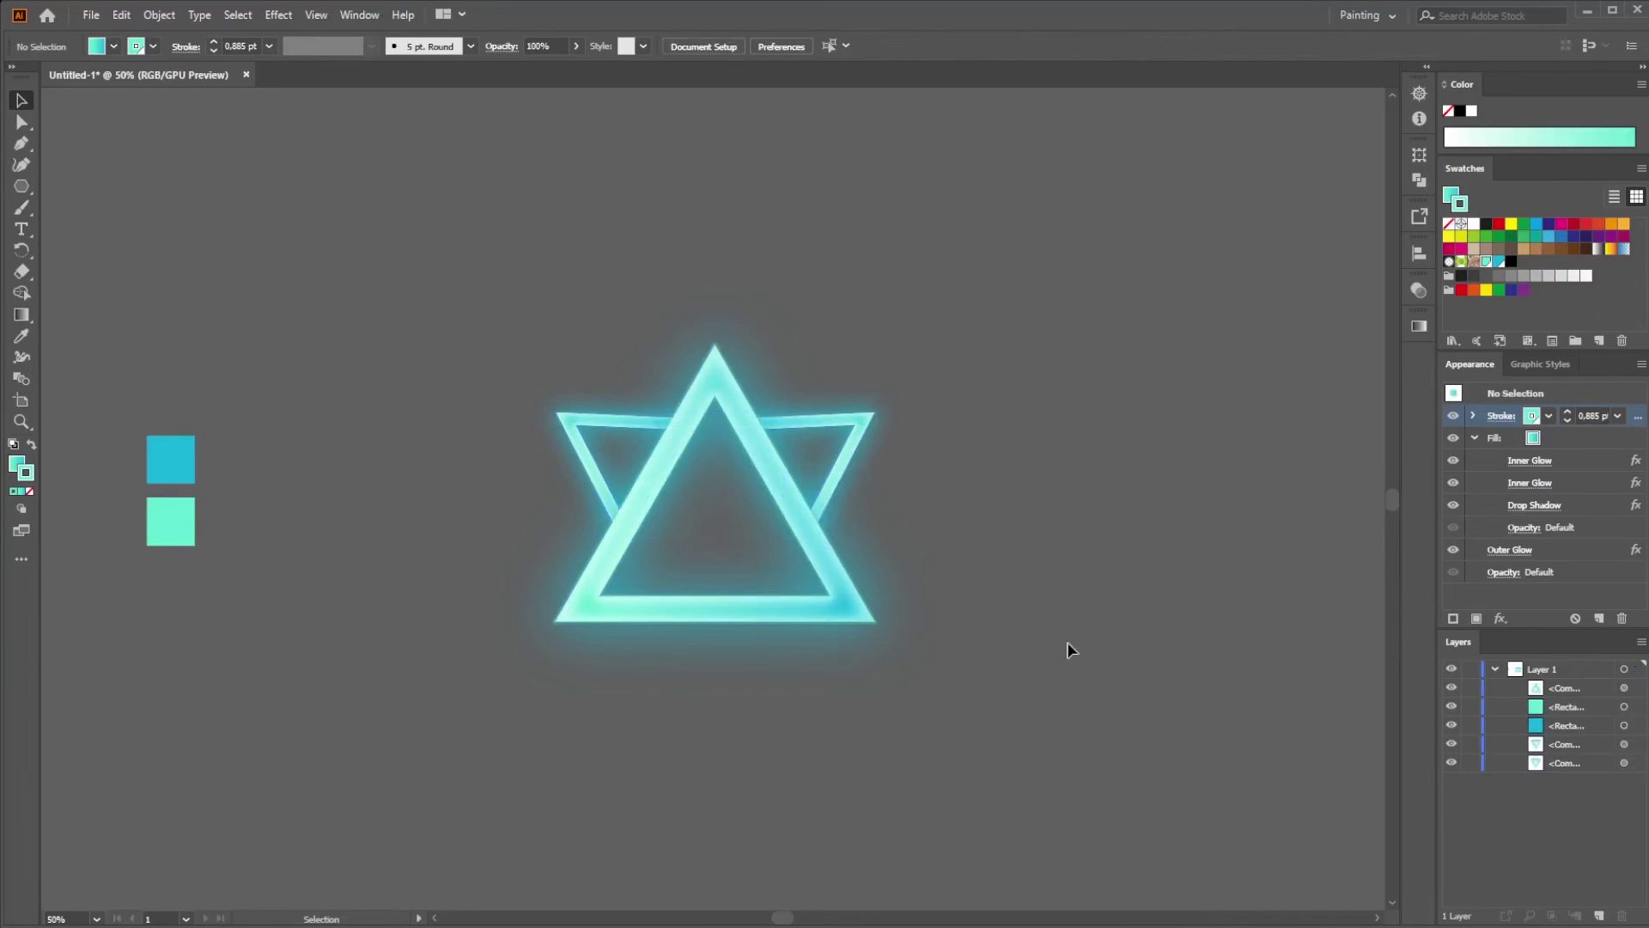
scroll(1000, 536, "up", 2)
left_click_drag(1000, 536, 966, 491)
scroll(1147, 544, "down", 1)
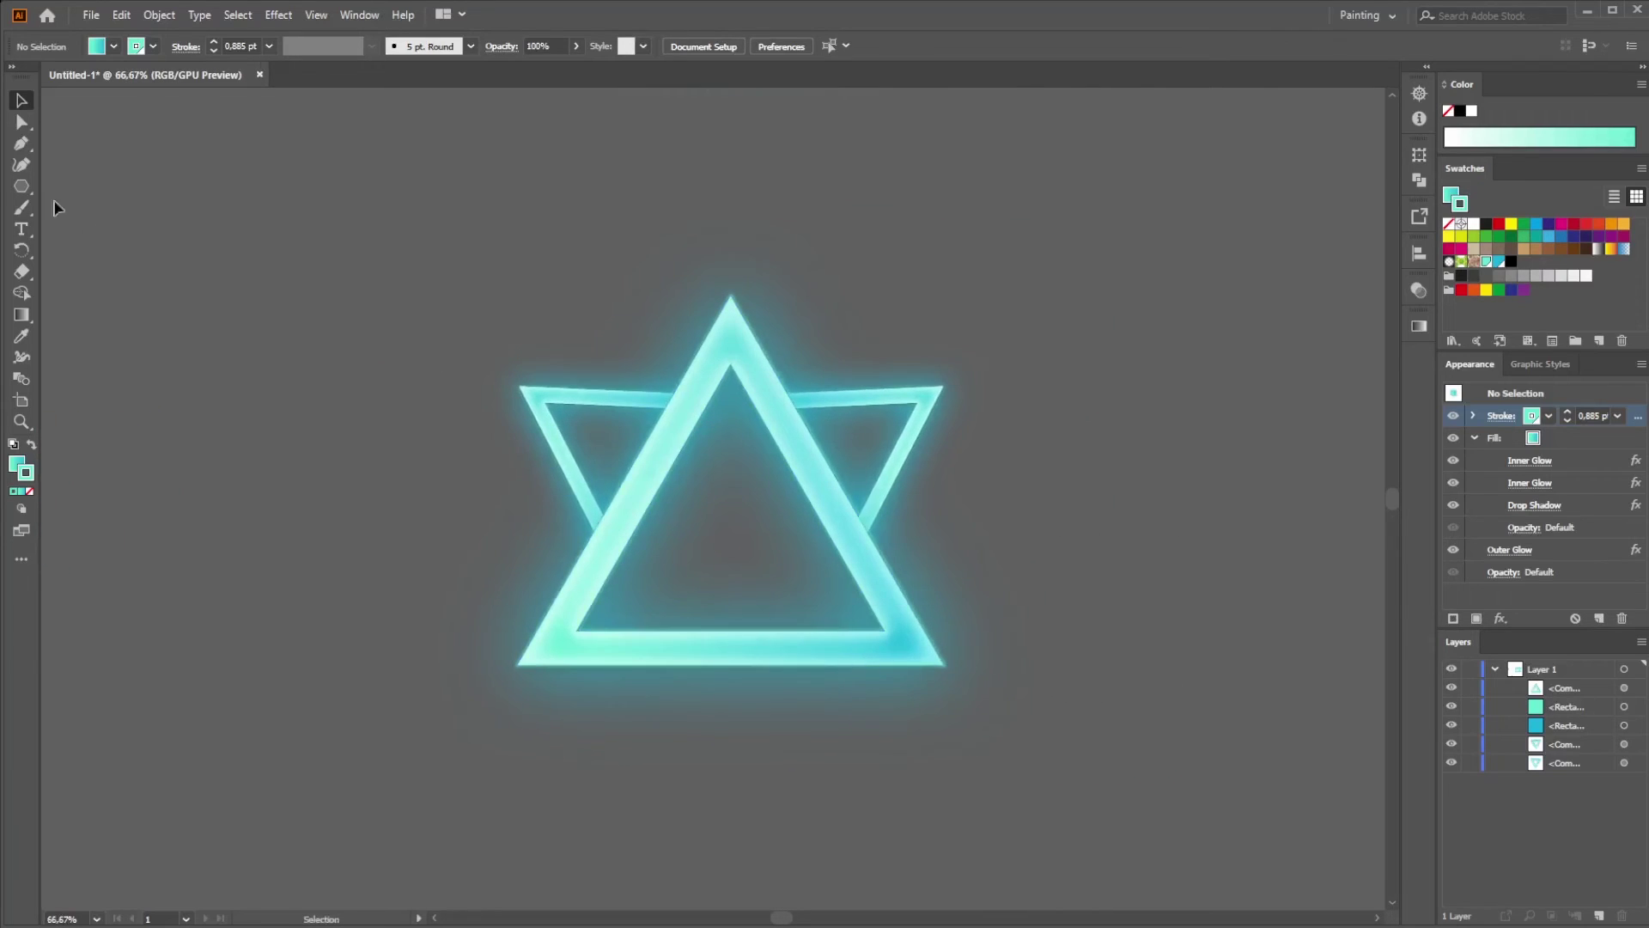